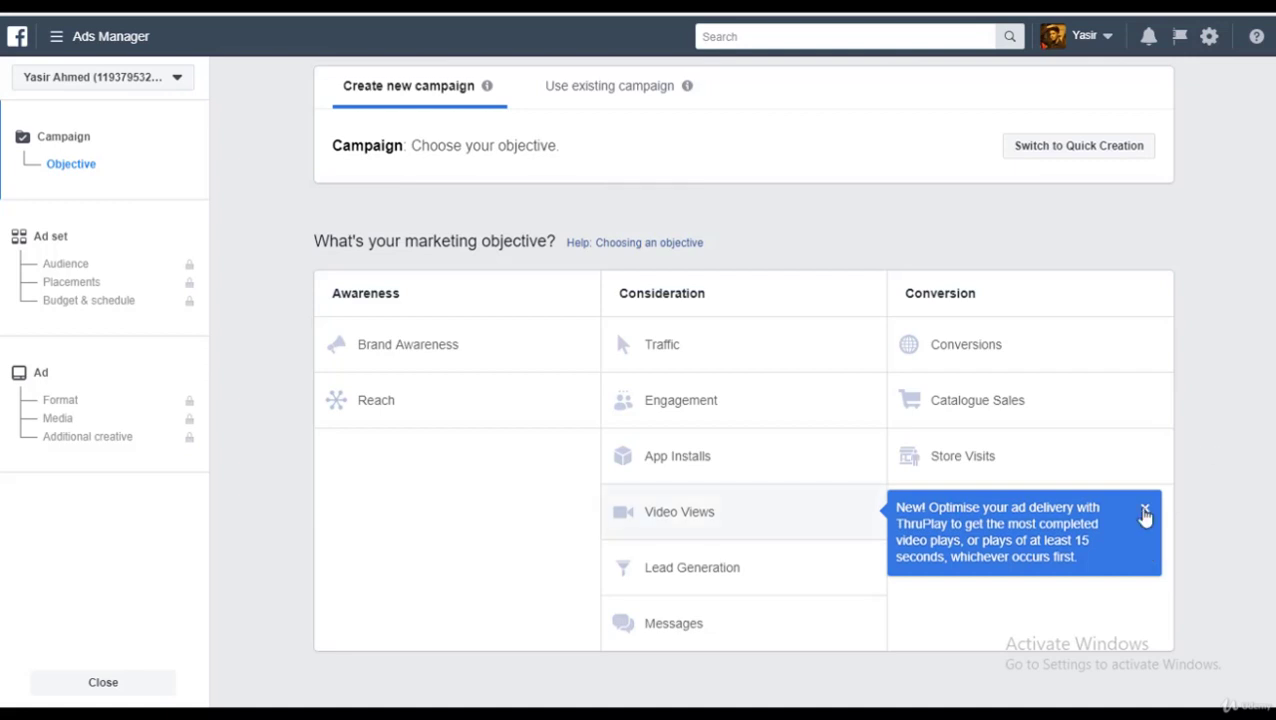
# Step: Dismiss the blue ThruPlay announcement on the campaign objective page
pyautogui.click(1145, 512)
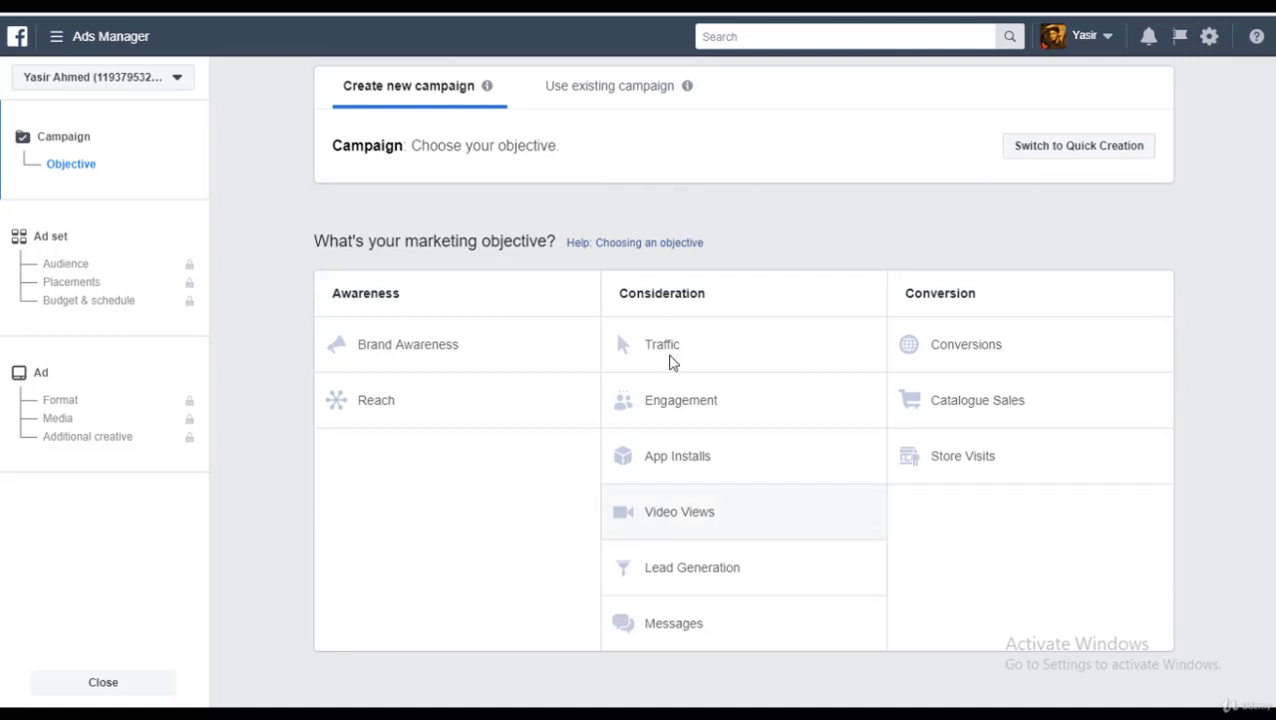
# Step: Select Traffic under Consideration and review its description and the Campaign name field
pyautogui.click(670, 358)
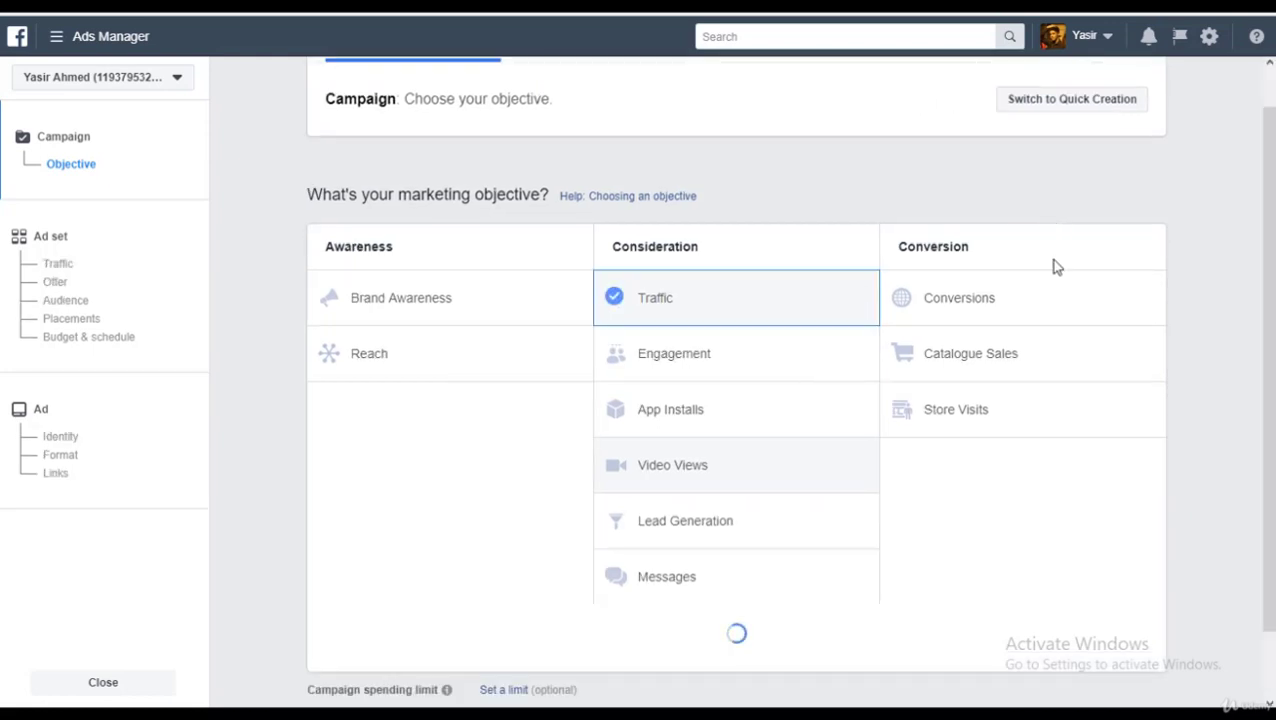
pyautogui.scroll(-2, 1120, 336)
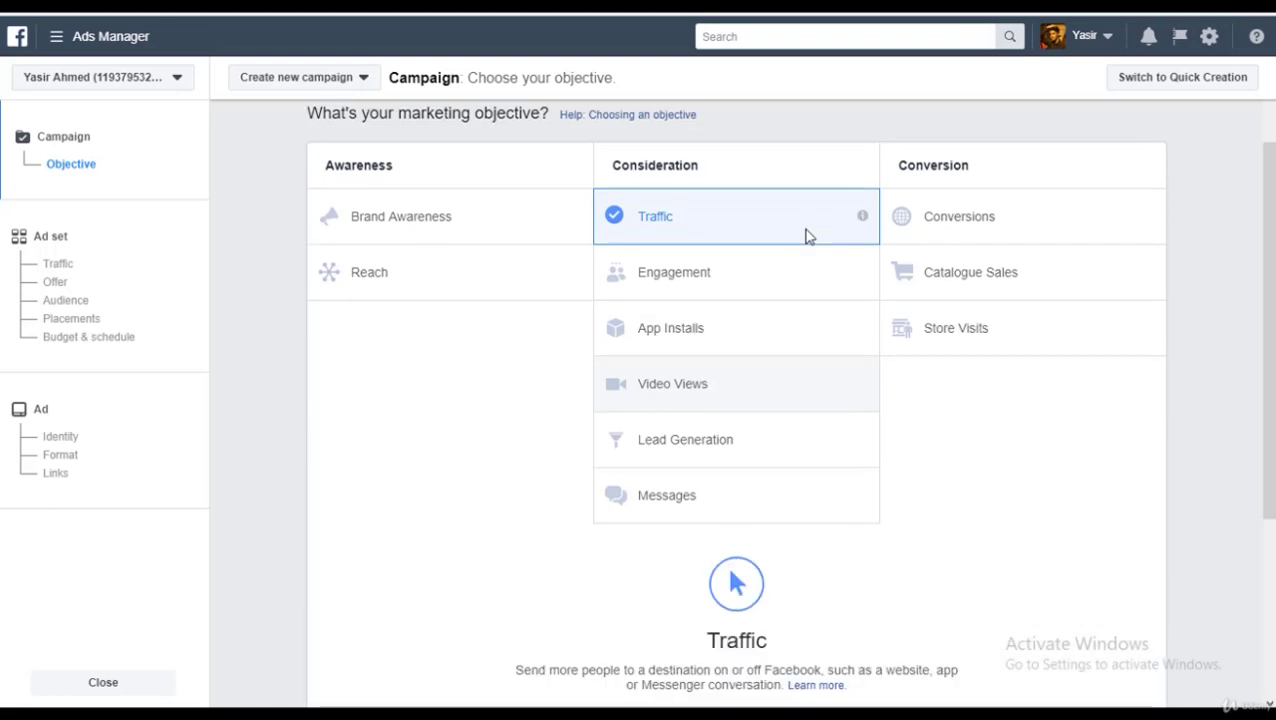
pyautogui.scroll(-3, 806, 236)
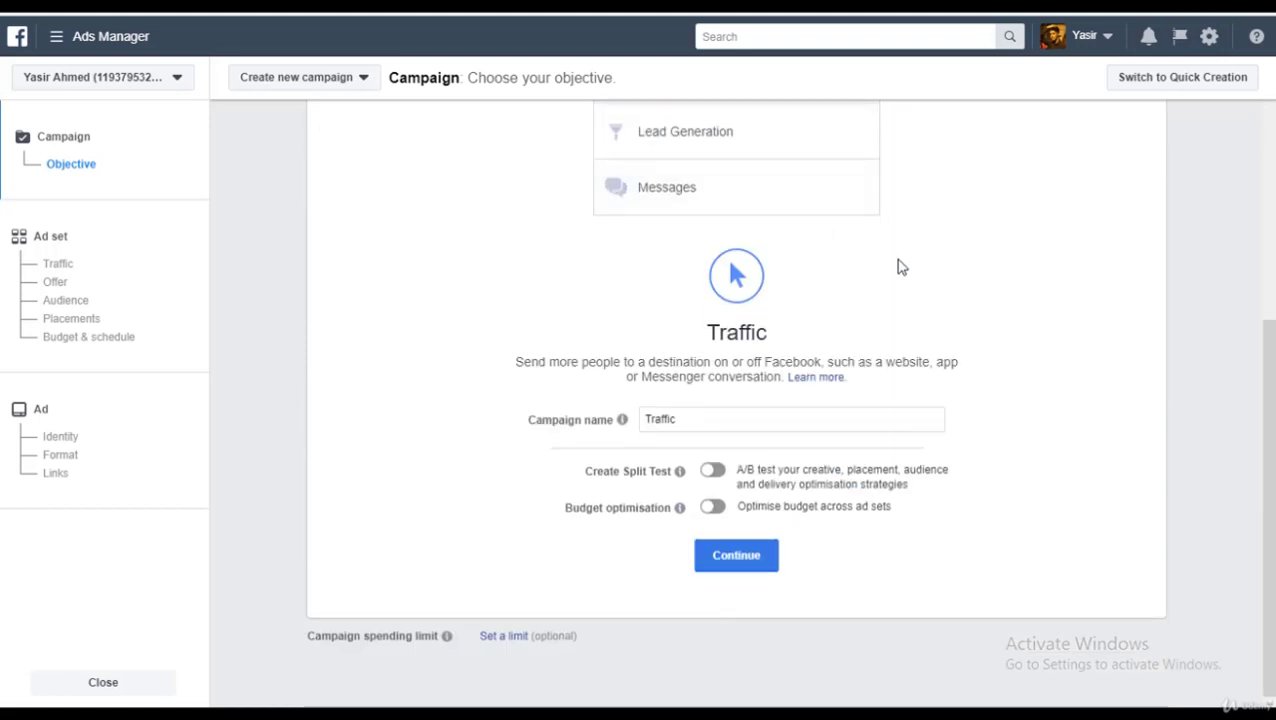
pyautogui.moveTo(515, 366); pyautogui.dragTo(940, 367)
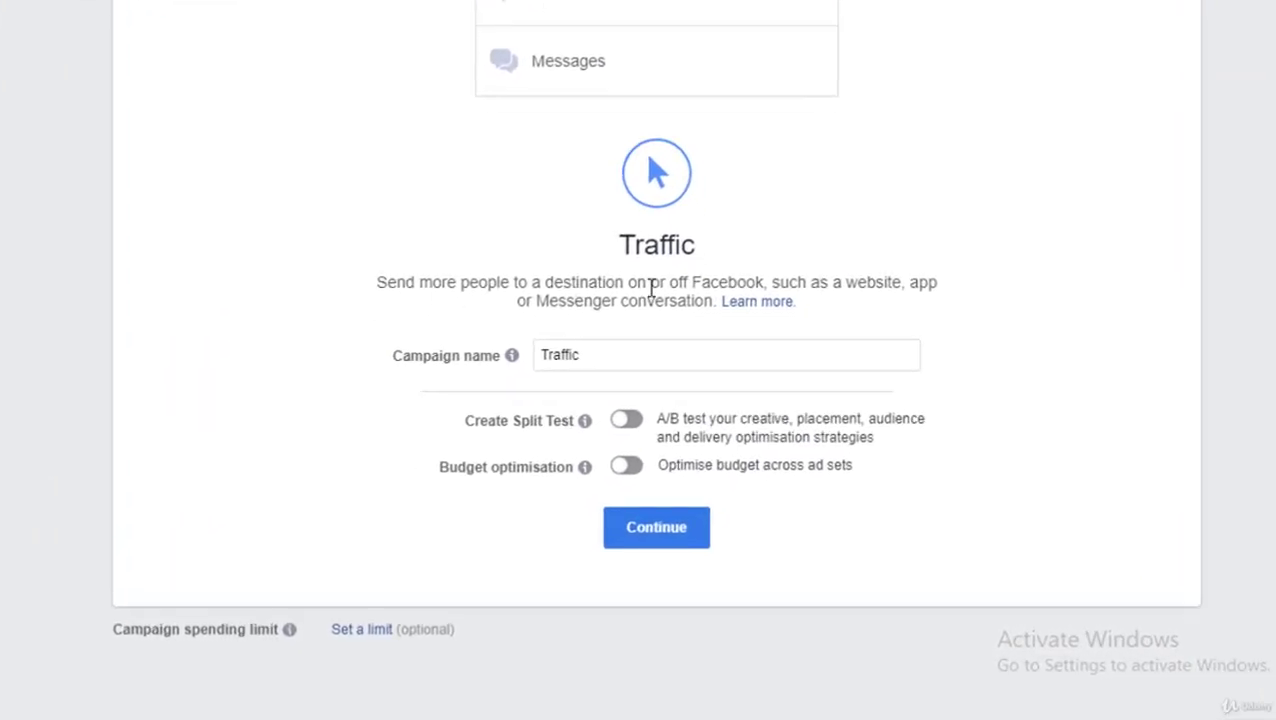
pyautogui.moveTo(914, 289); pyautogui.dragTo(934, 305)
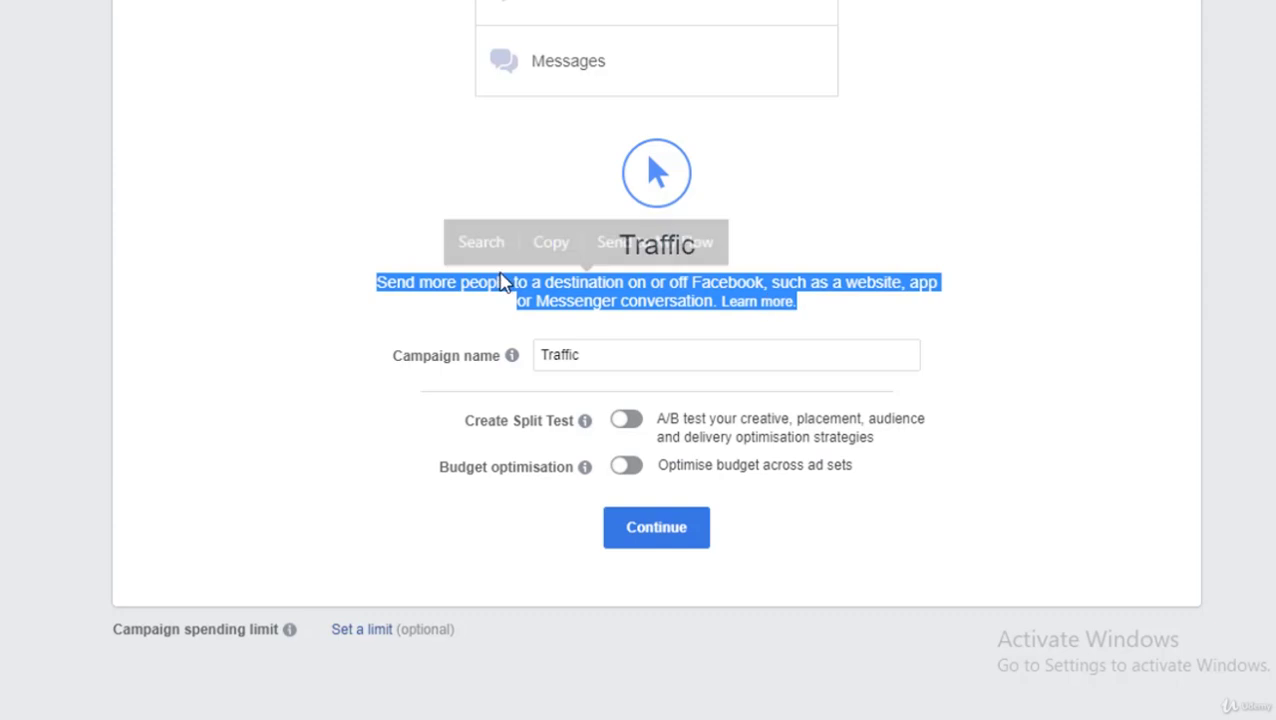
pyautogui.click(1213, 325)
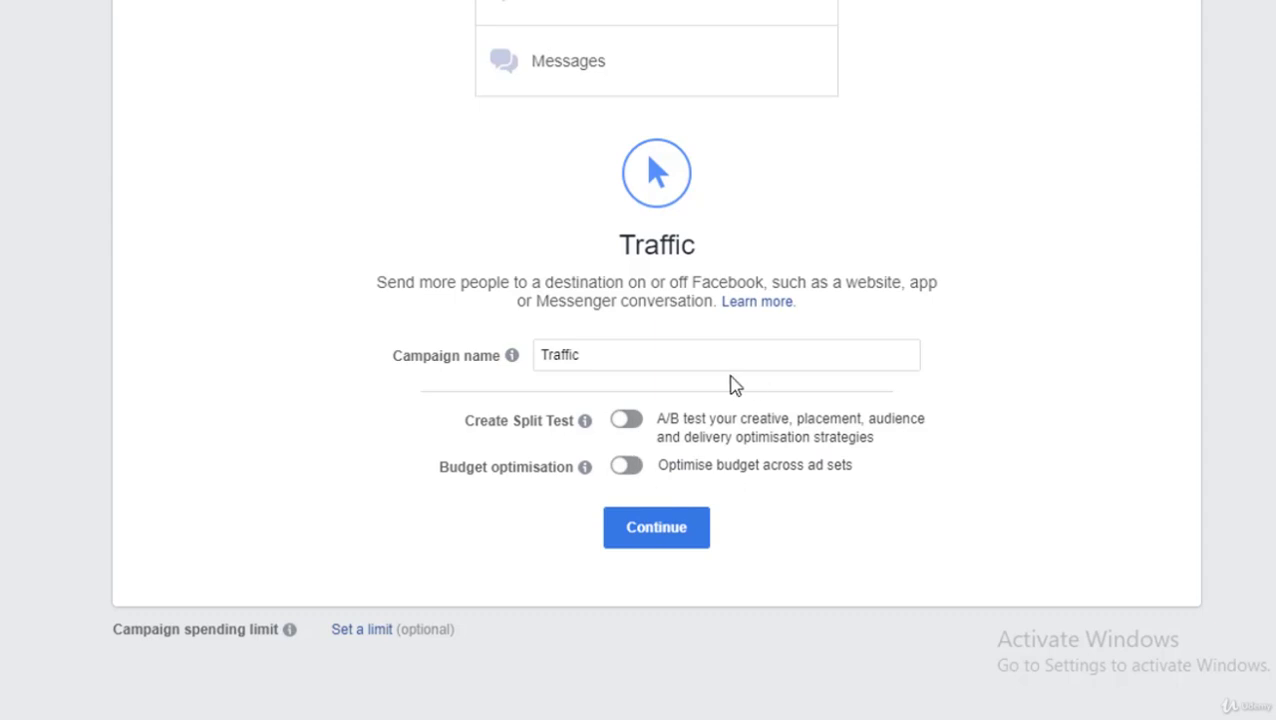
pyautogui.moveTo(580, 414)
# Step: Scroll through the AAA Digital Marketing website's services, about section and opening hours
pyautogui.scroll(2, 567, 336)
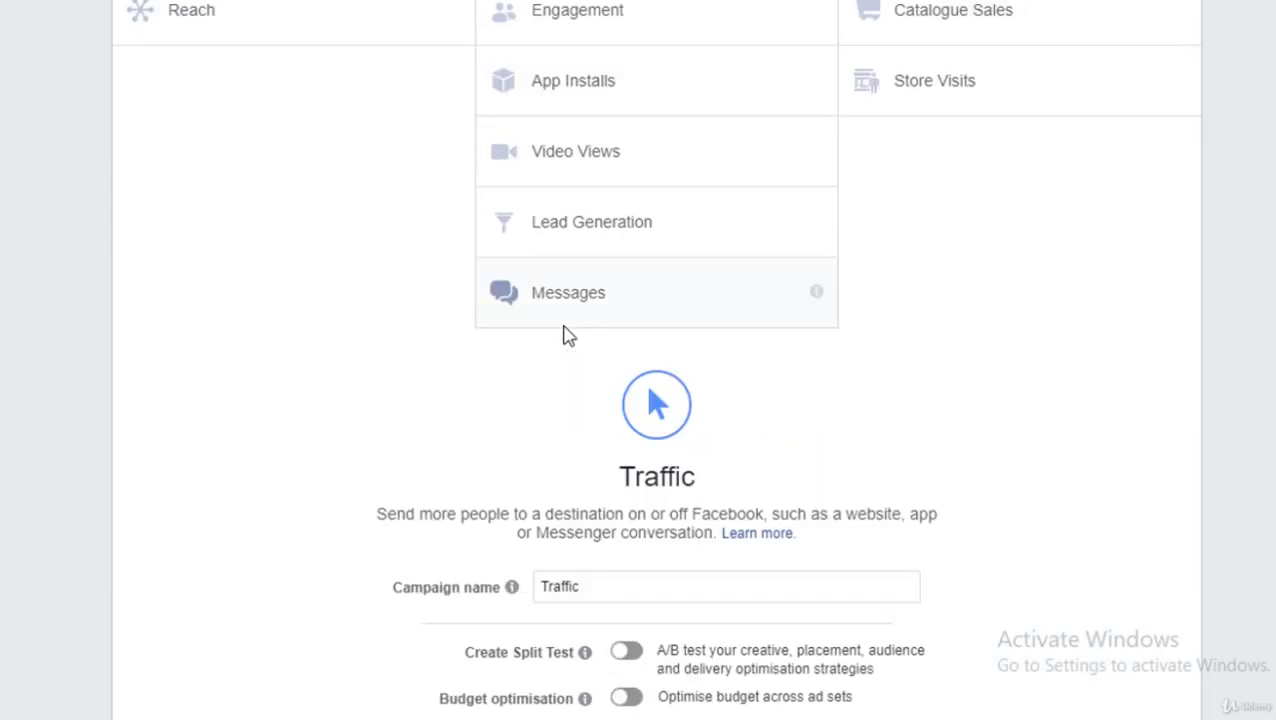
pyautogui.scroll(-2, 565, 335)
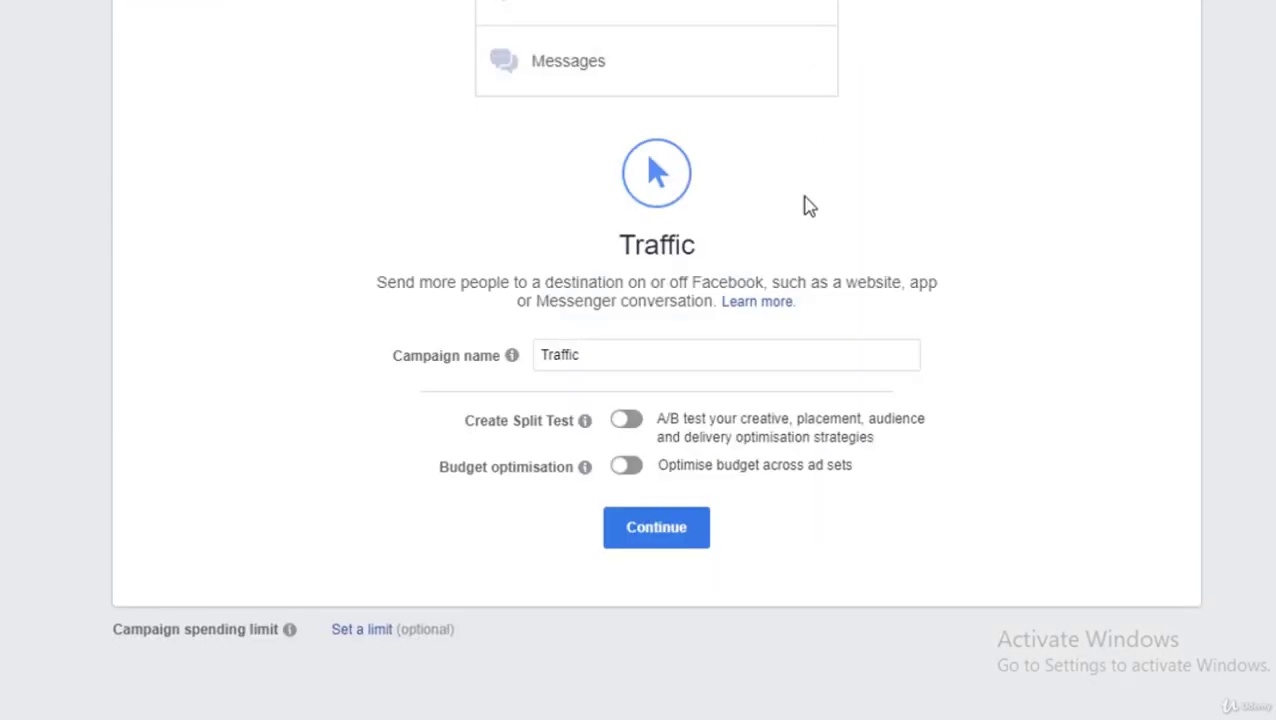
pyautogui.scroll(5, 805, 205)
pyautogui.scroll(-5, 810, 205)
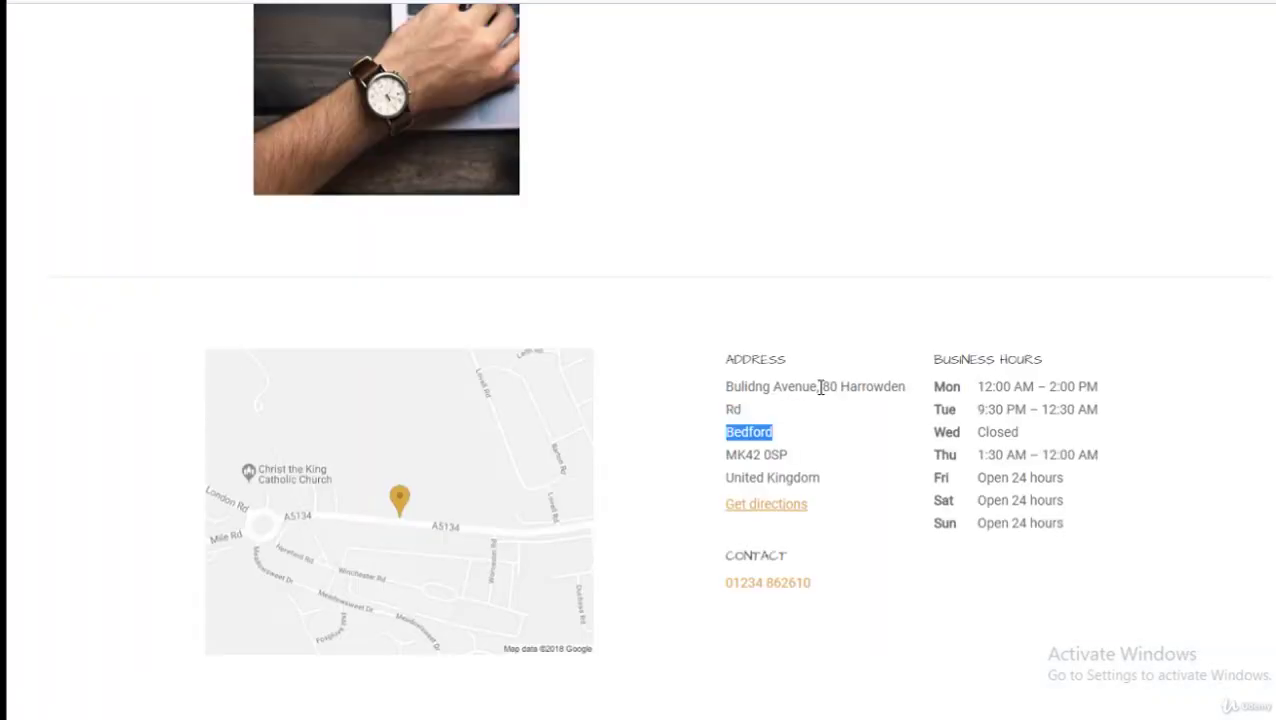
pyautogui.scroll(15, 818, 390)
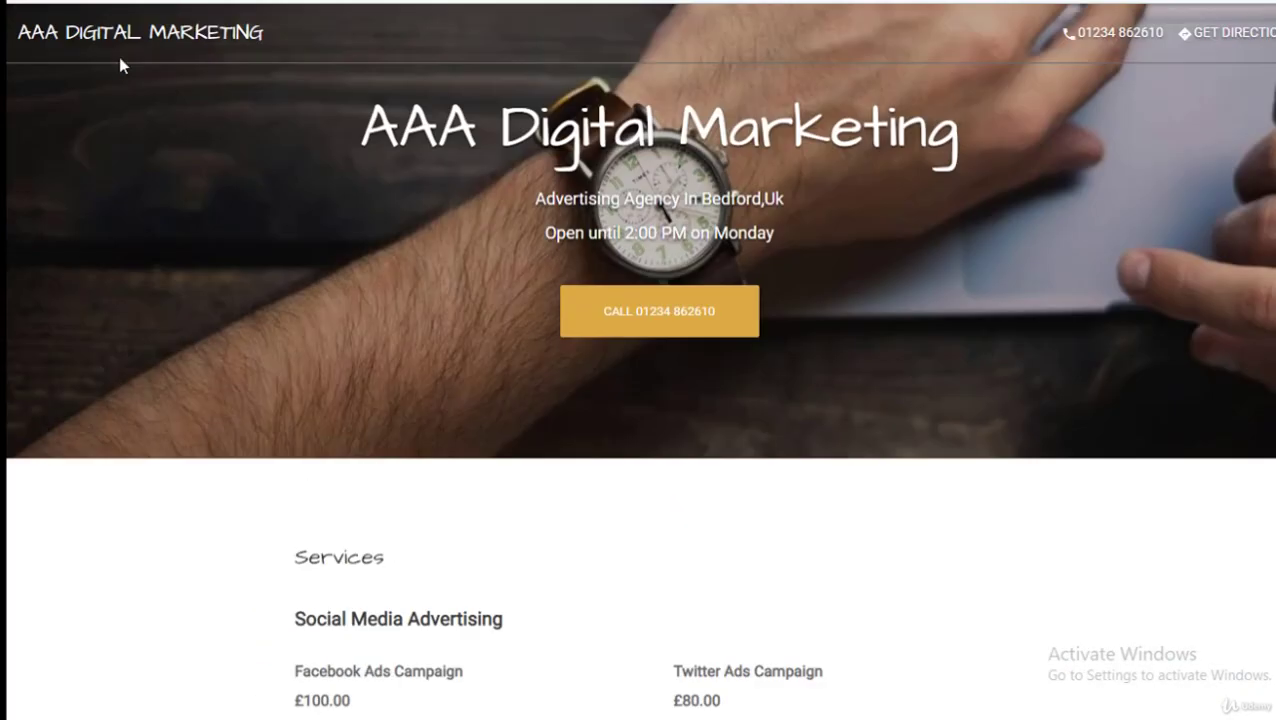
pyautogui.scroll(-10, 459, 260)
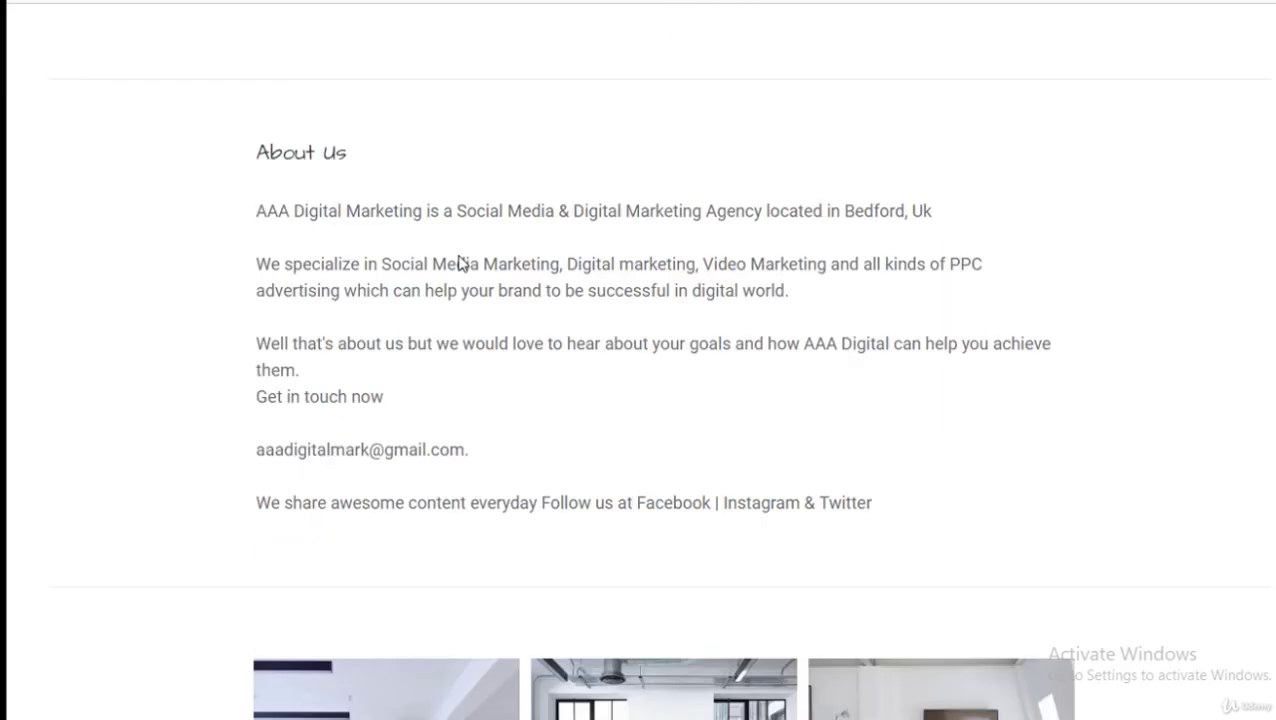
pyautogui.scroll(-3, 459, 256)
pyautogui.scroll(6, 521, 376)
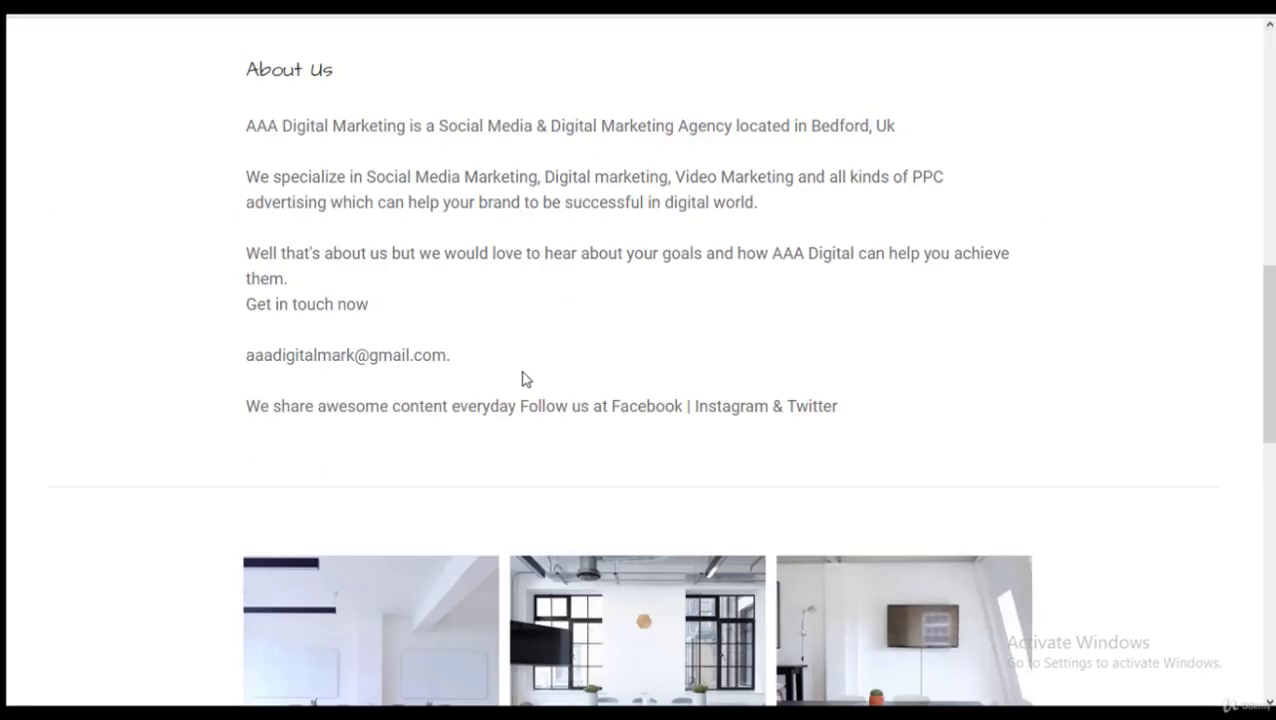
pyautogui.scroll(8, 661, 373)
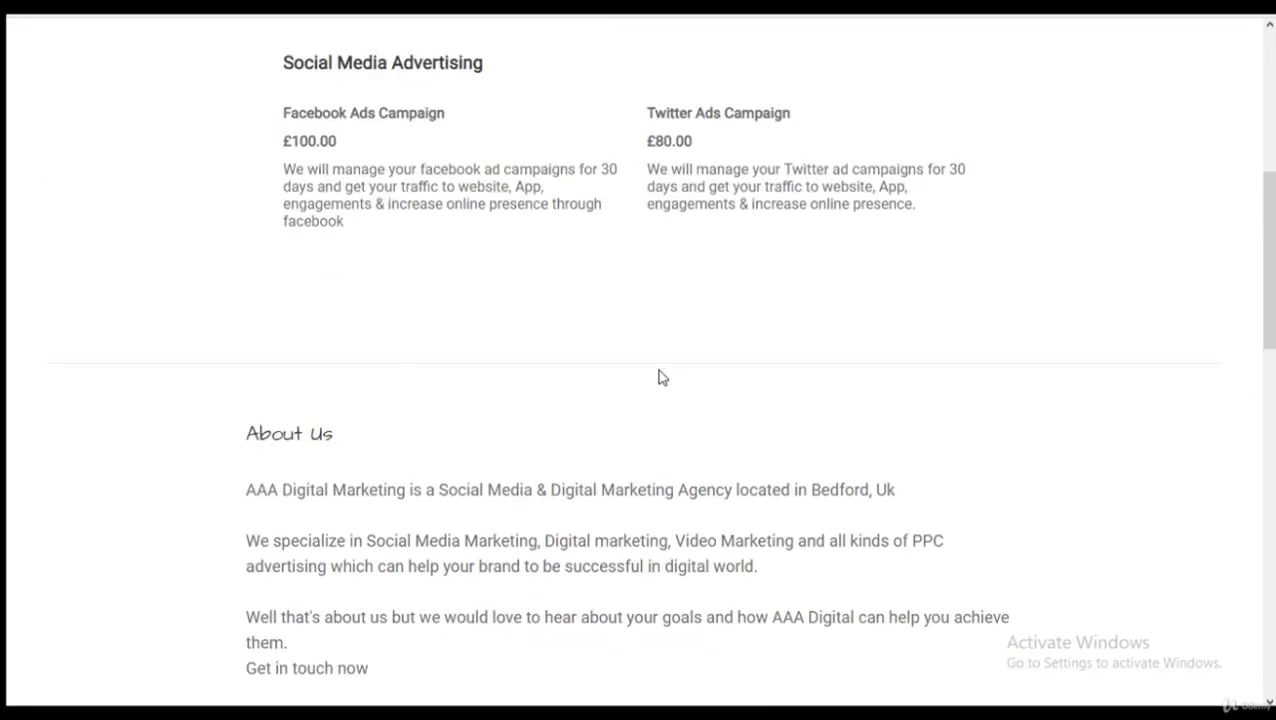
pyautogui.scroll(-3, 752, 384)
pyautogui.scroll(3, 752, 384)
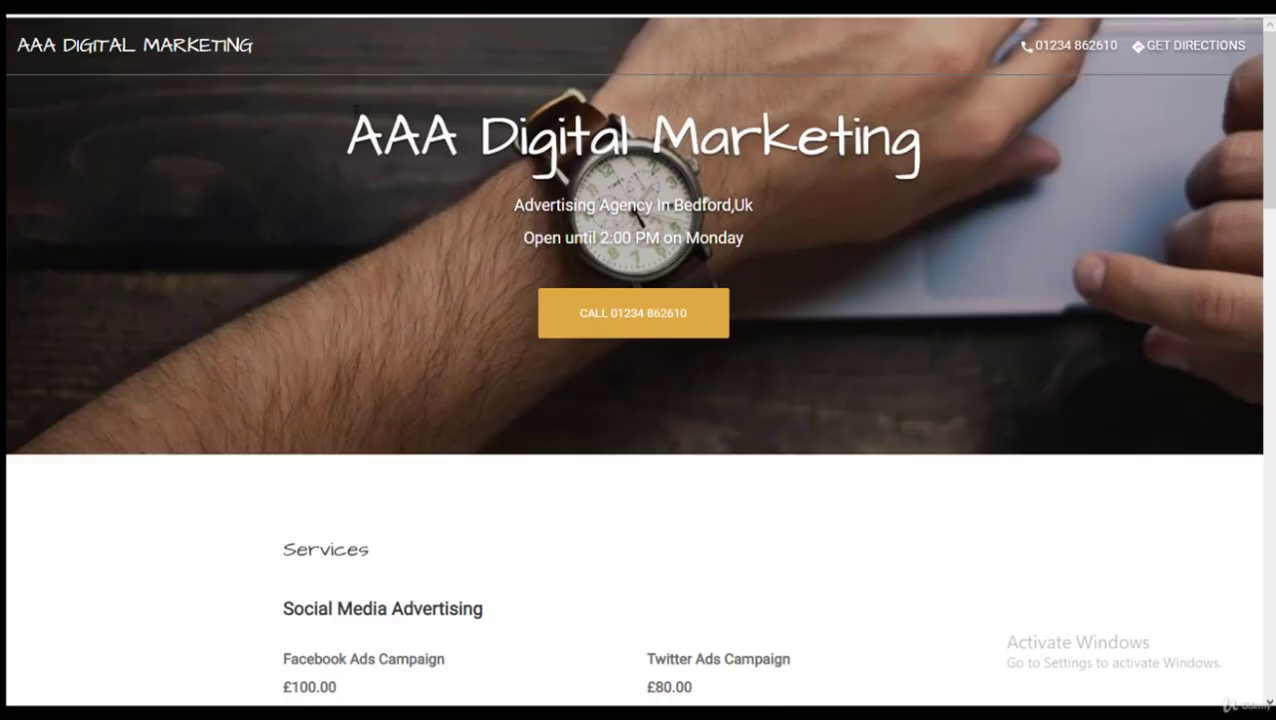
# Step: Select the website's address in the address bar and bring up its copy menu
pyautogui.moveTo(346, 137); pyautogui.dragTo(918, 150)
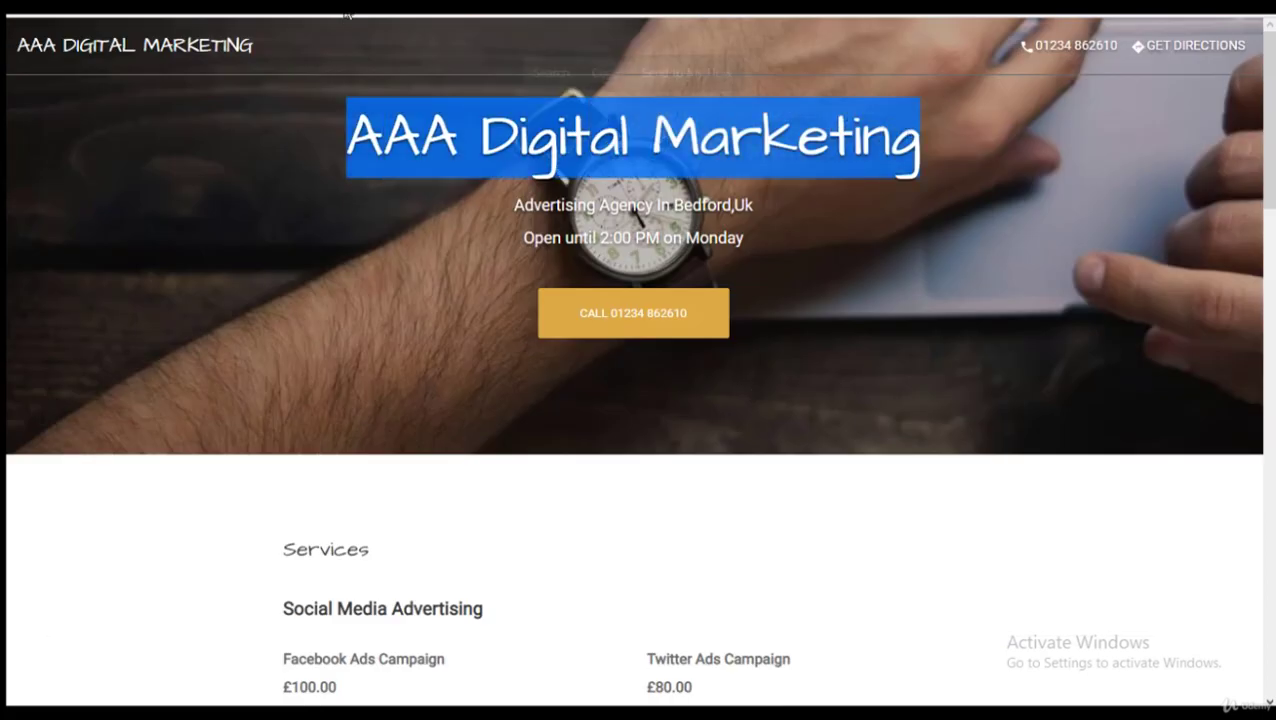
pyautogui.click(350, 10)
pyautogui.rightClick(350, 10)
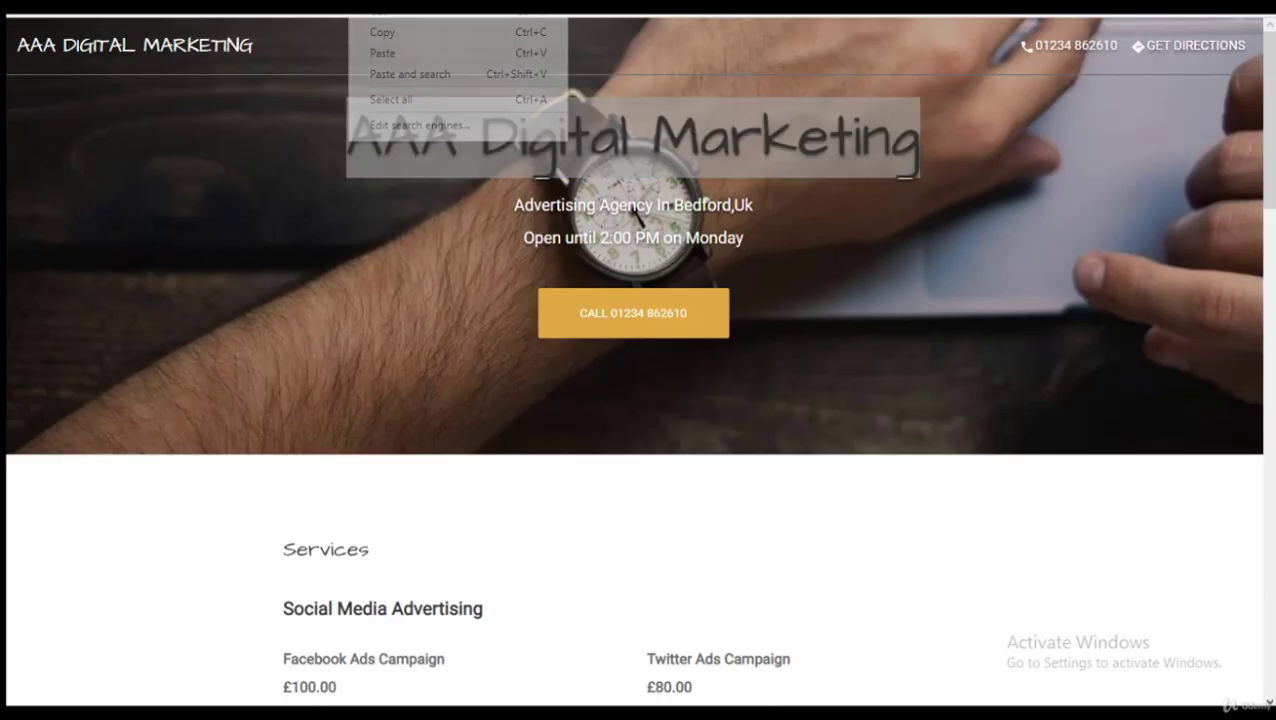
# Step: Copy the website address, then rename the campaign to 'Traffic - AAA DIGITAL' in Ads Manager
pyautogui.click(386, 29)
pyautogui.hotkey('ctrl', 'Tab')
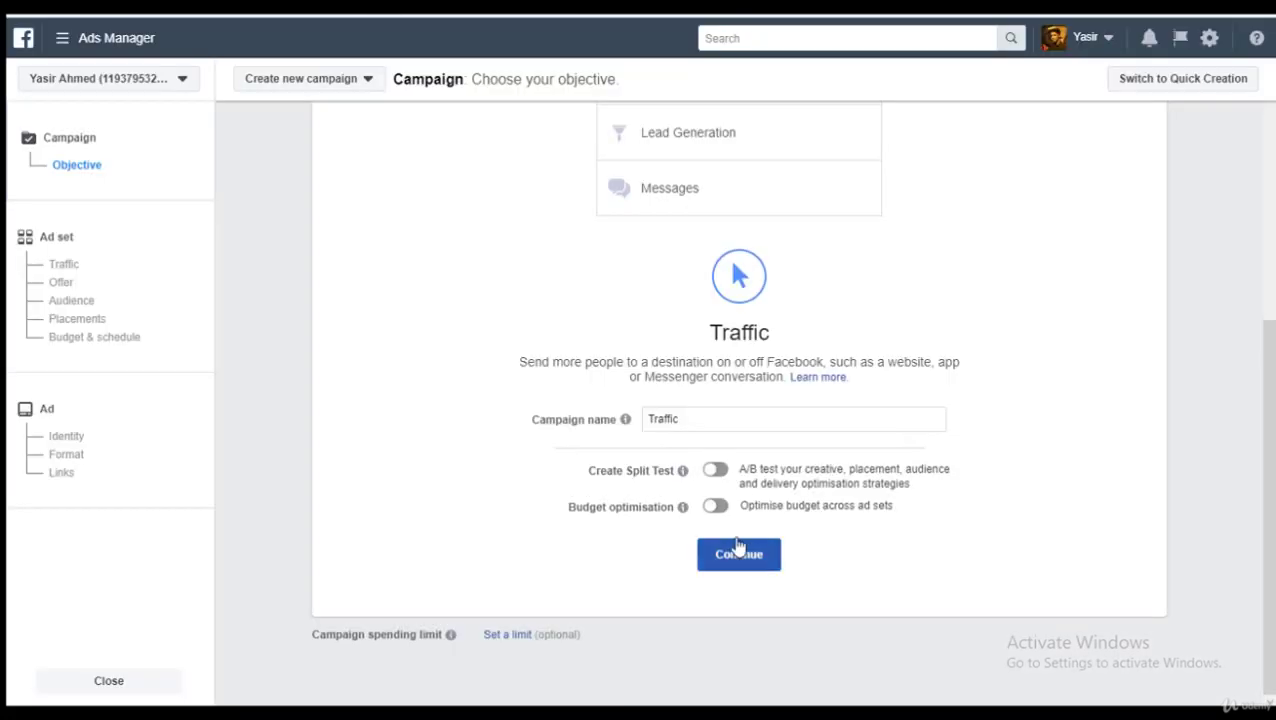
pyautogui.doubleClick(720, 424)
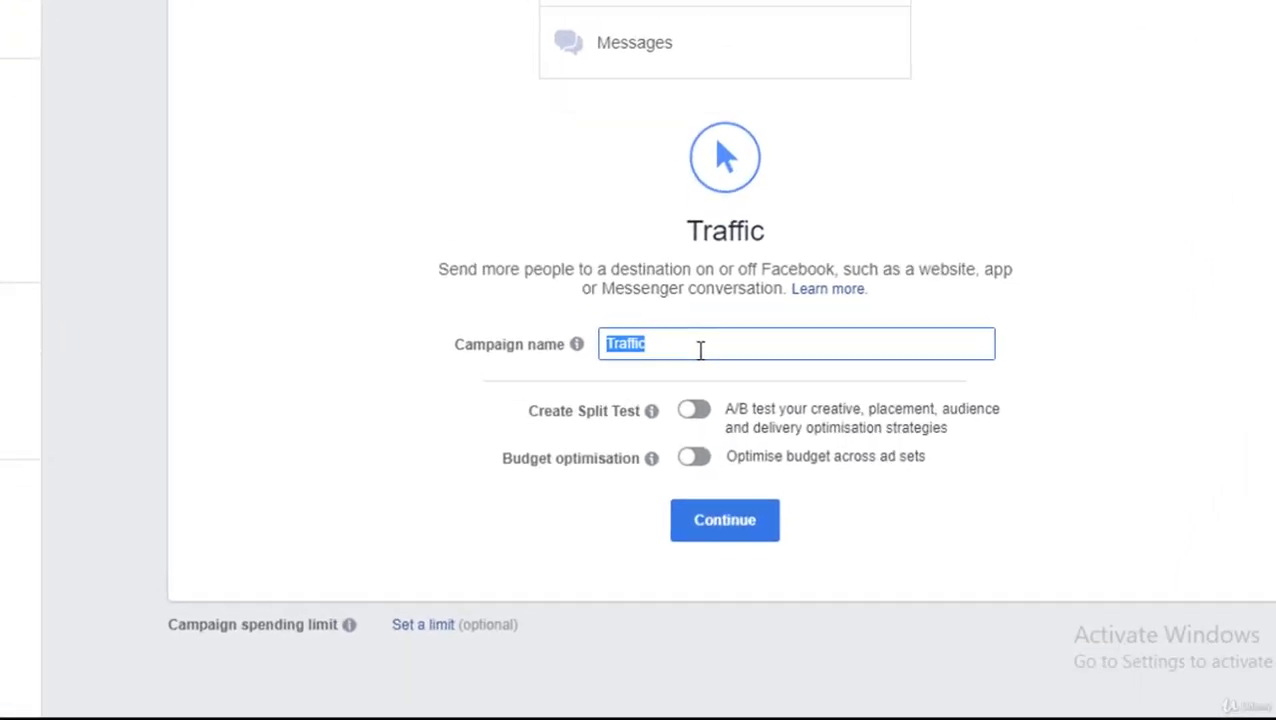
pyautogui.click(696, 333)
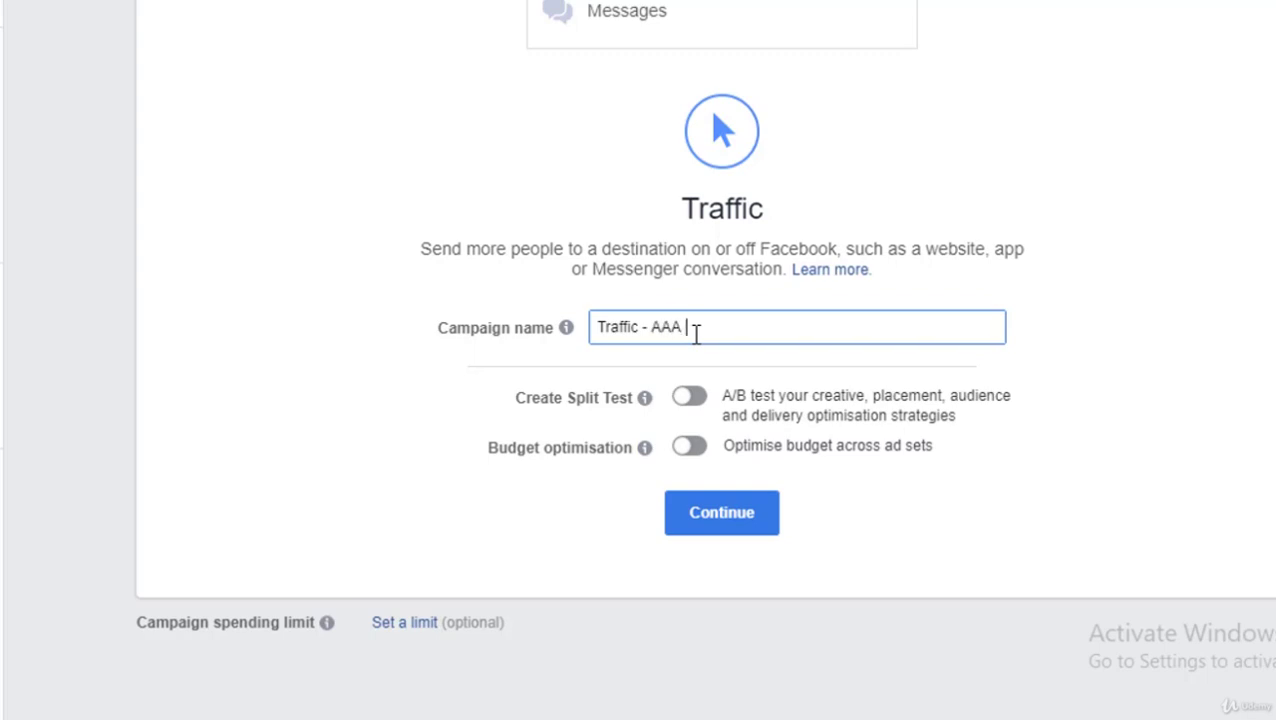
pyautogui.write('- AAA DIGITAL')
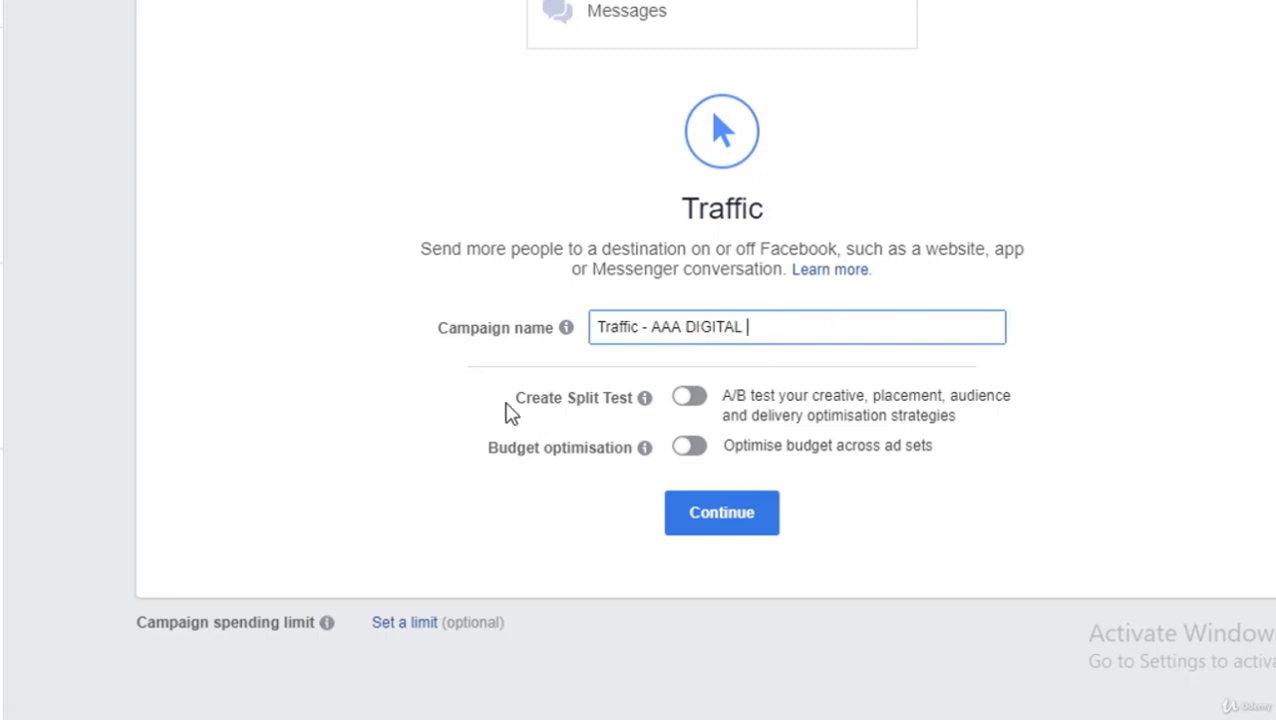
# Step: Leave Split Test and Budget Optimisation off and continue to the ad set setup
pyautogui.tripleClick(629, 404)
pyautogui.tripleClick(628, 452)
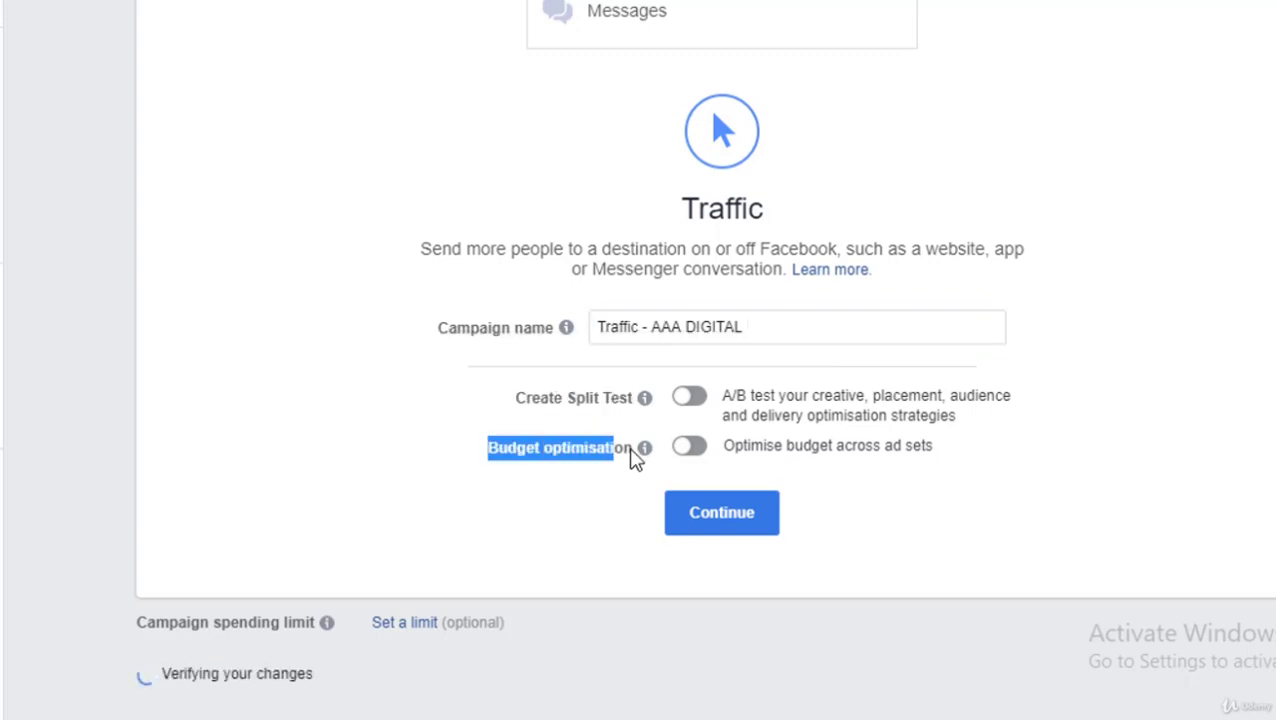
pyautogui.click(1029, 518)
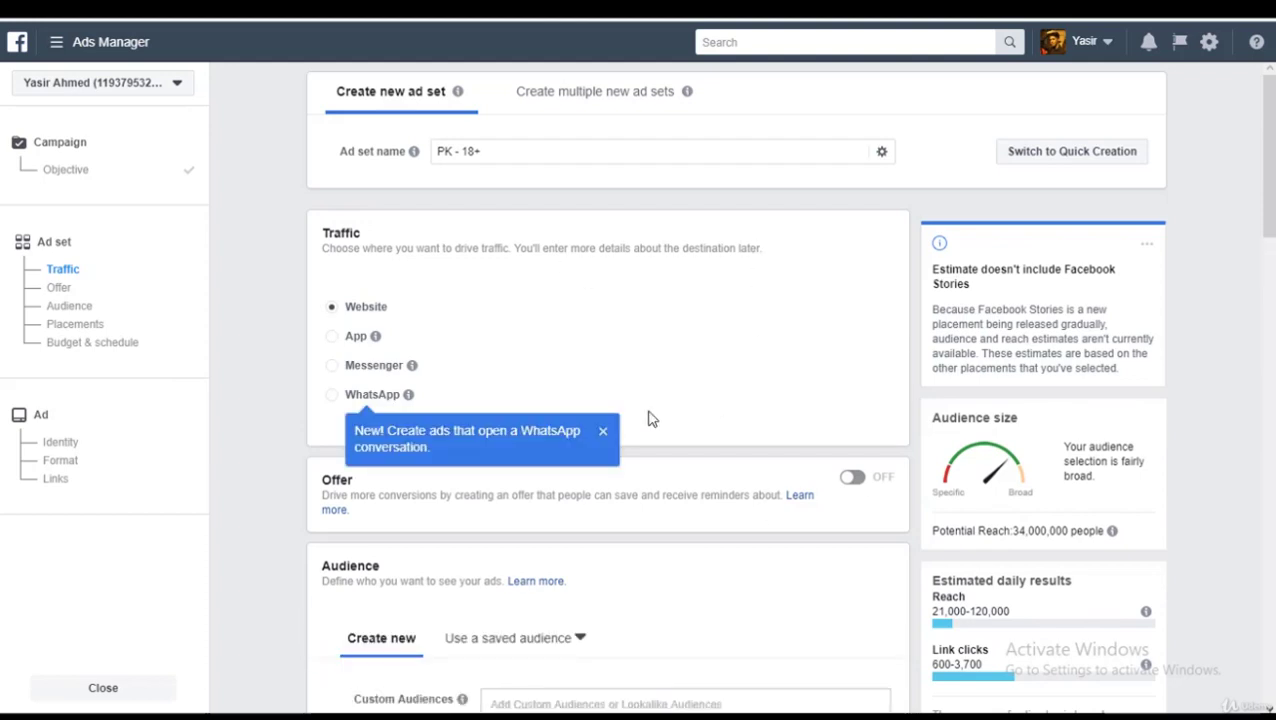
# Step: Close the WhatsApp callout and replace the ad set name 'PK - 18+' with 'Website Traffic'
pyautogui.click(603, 433)
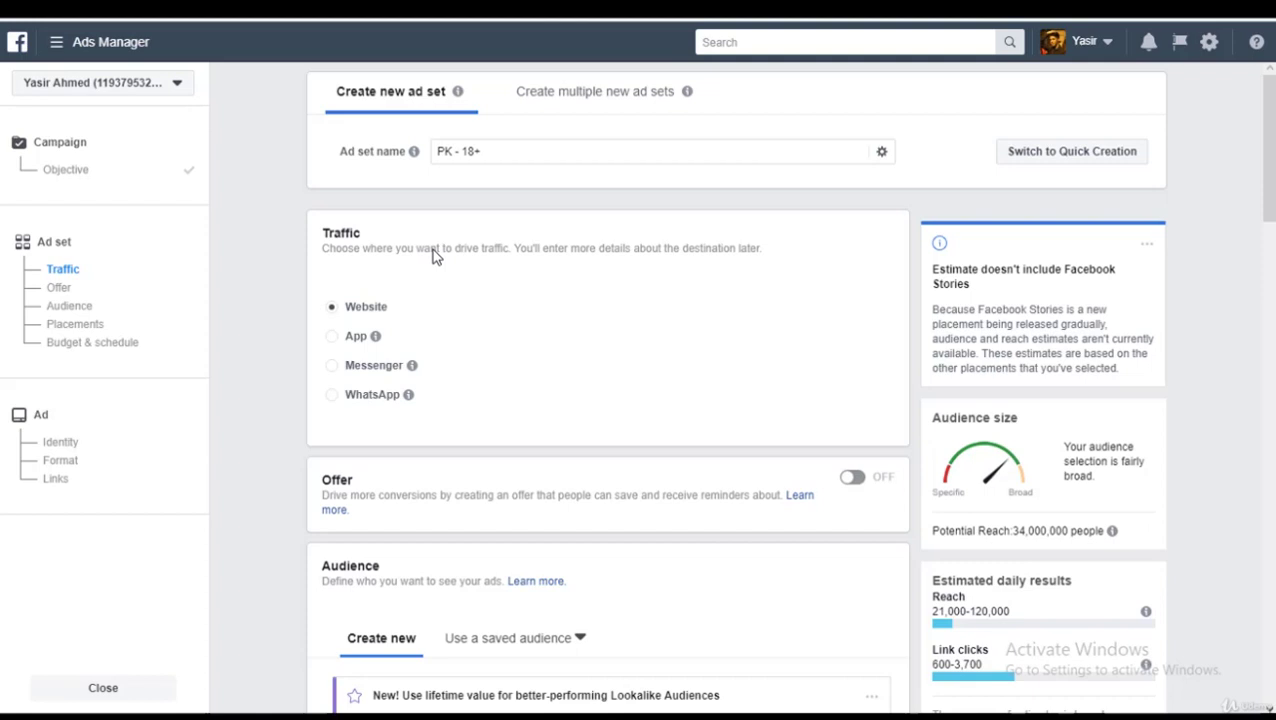
pyautogui.tripleClick(690, 151)
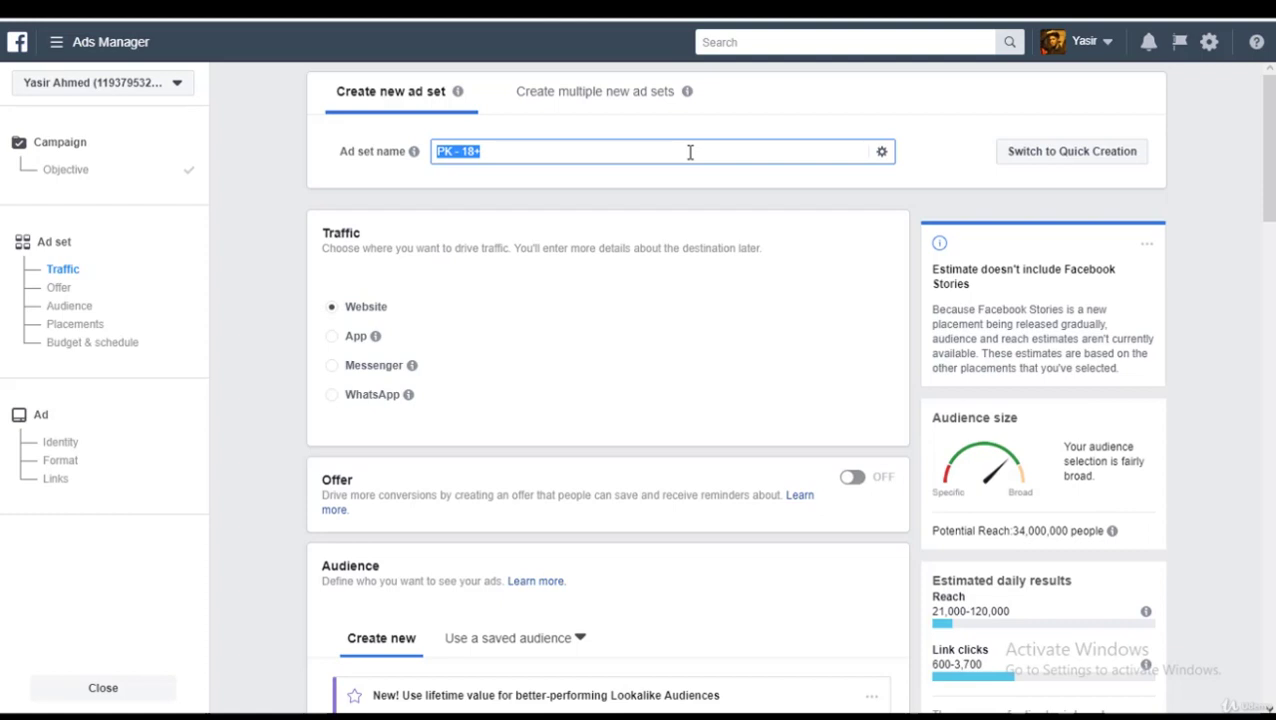
pyautogui.write('Website Traffic')
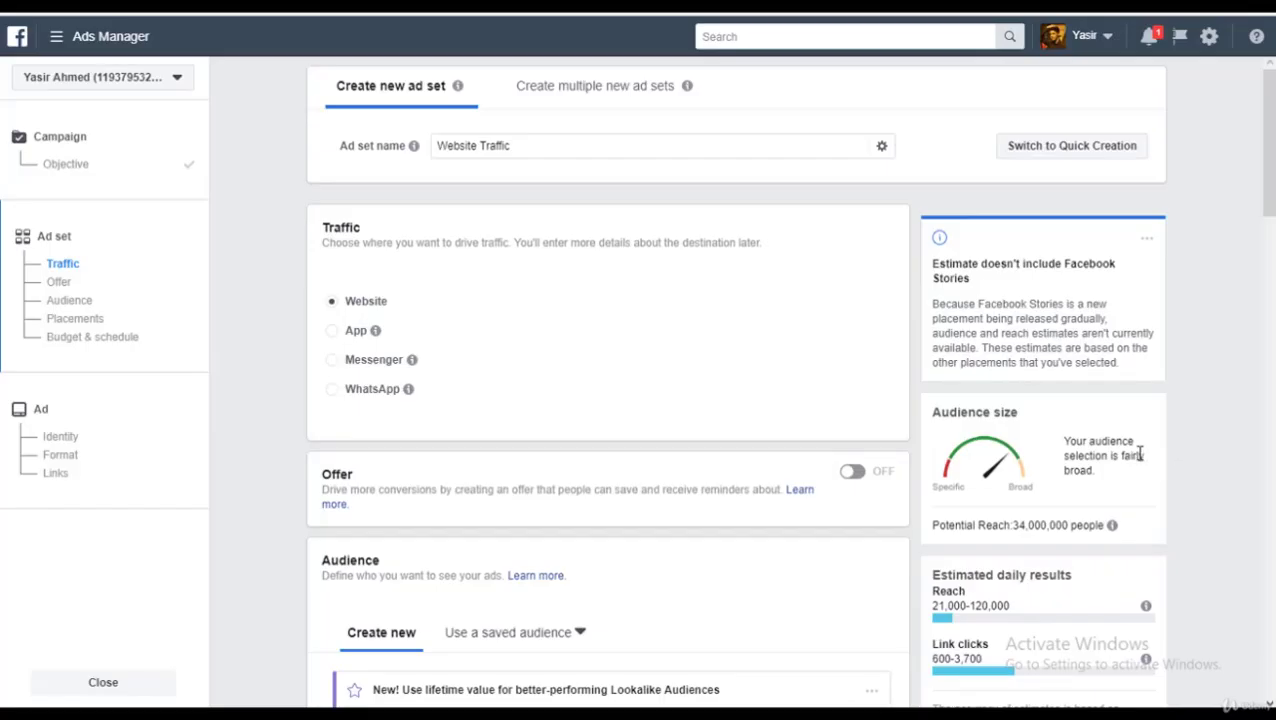
pyautogui.scroll(-1, 592, 332)
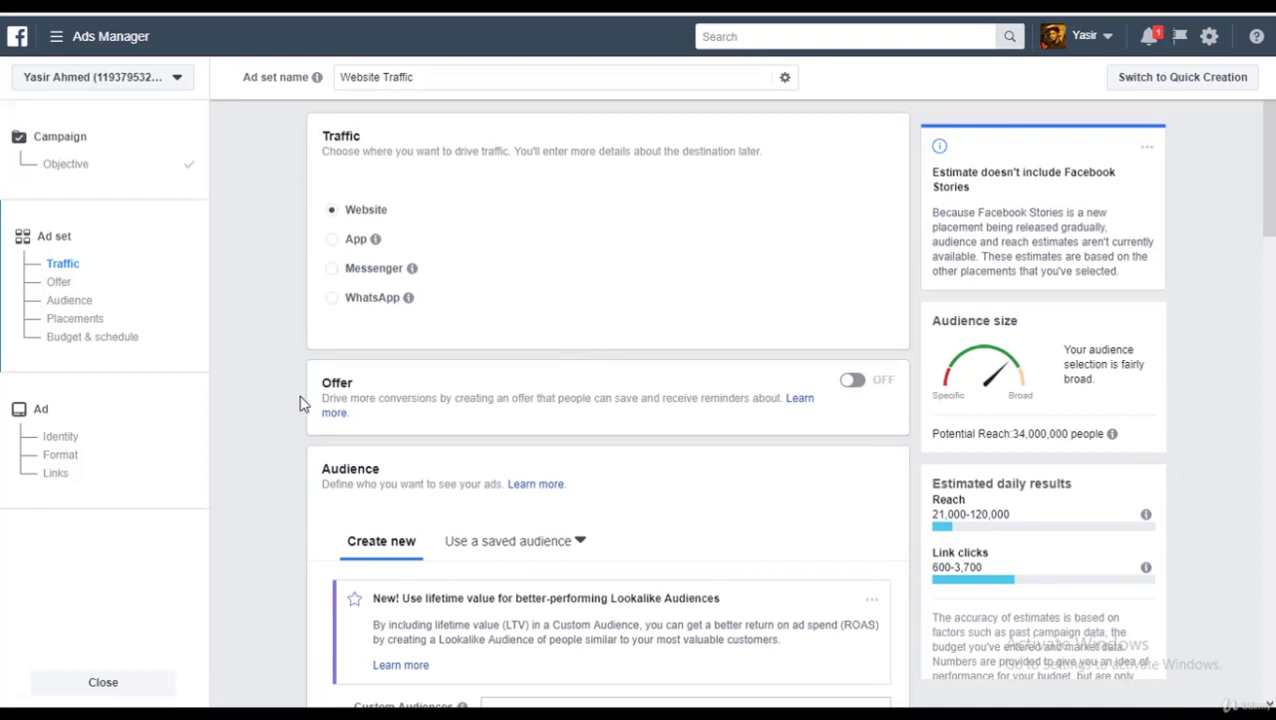
pyautogui.scroll(-1, 364, 420)
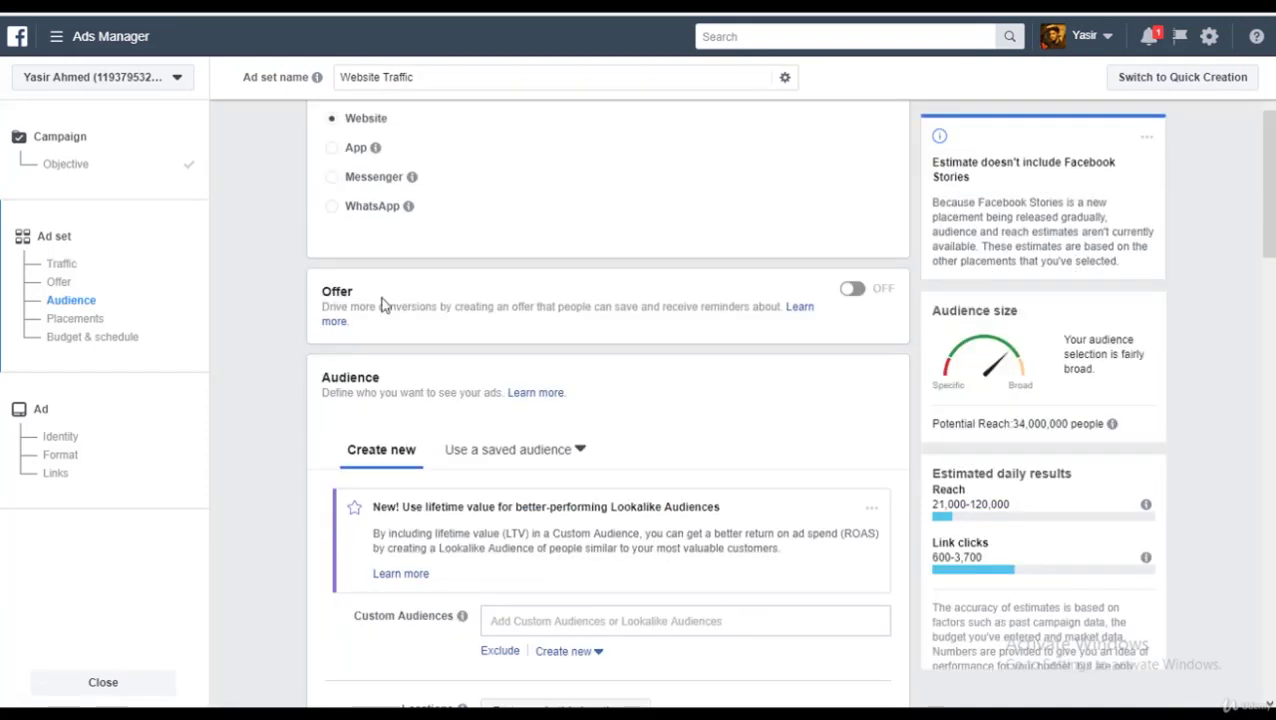
pyautogui.click(854, 292)
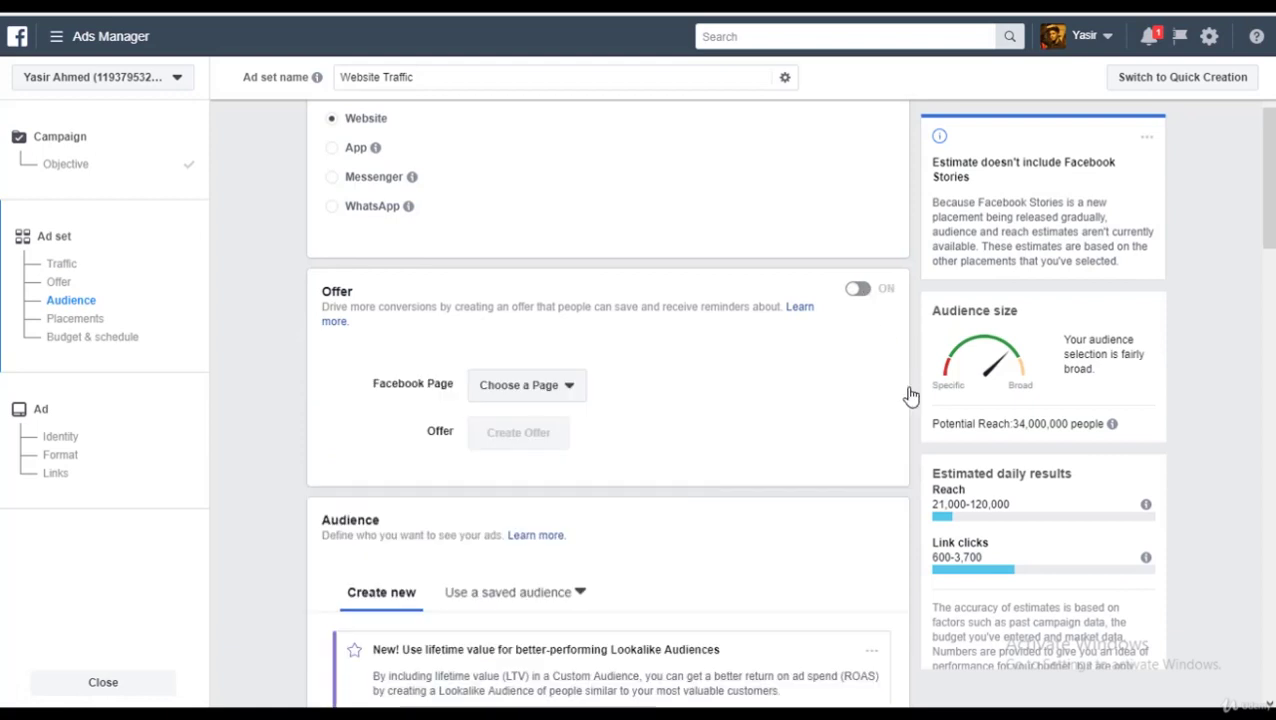
pyautogui.click(572, 390)
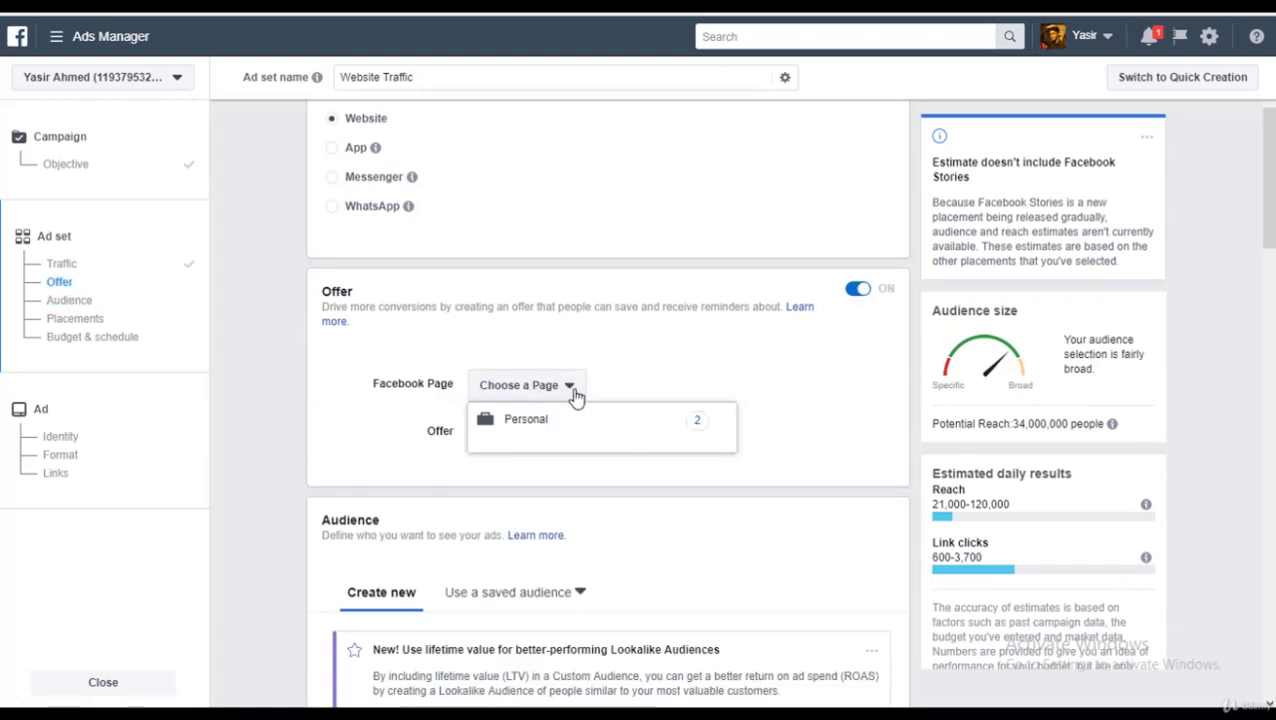
pyautogui.click(575, 393)
pyautogui.click(855, 290)
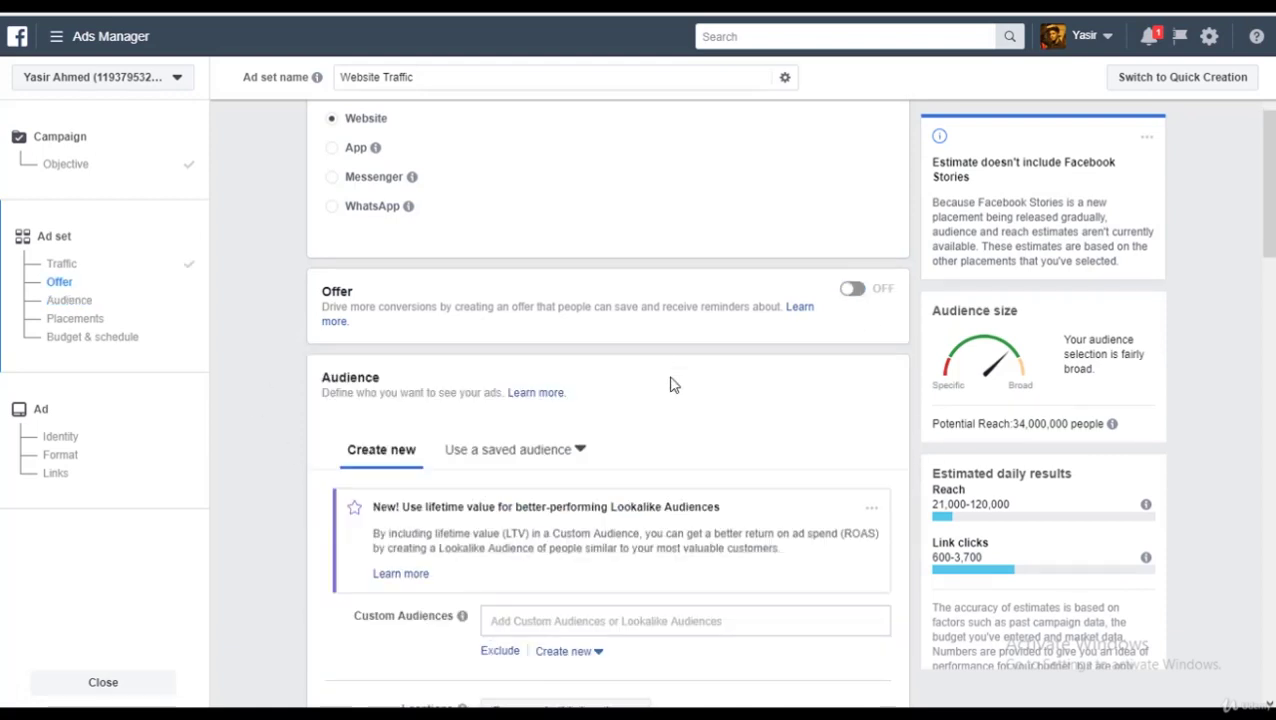
pyautogui.scroll(-3, 668, 403)
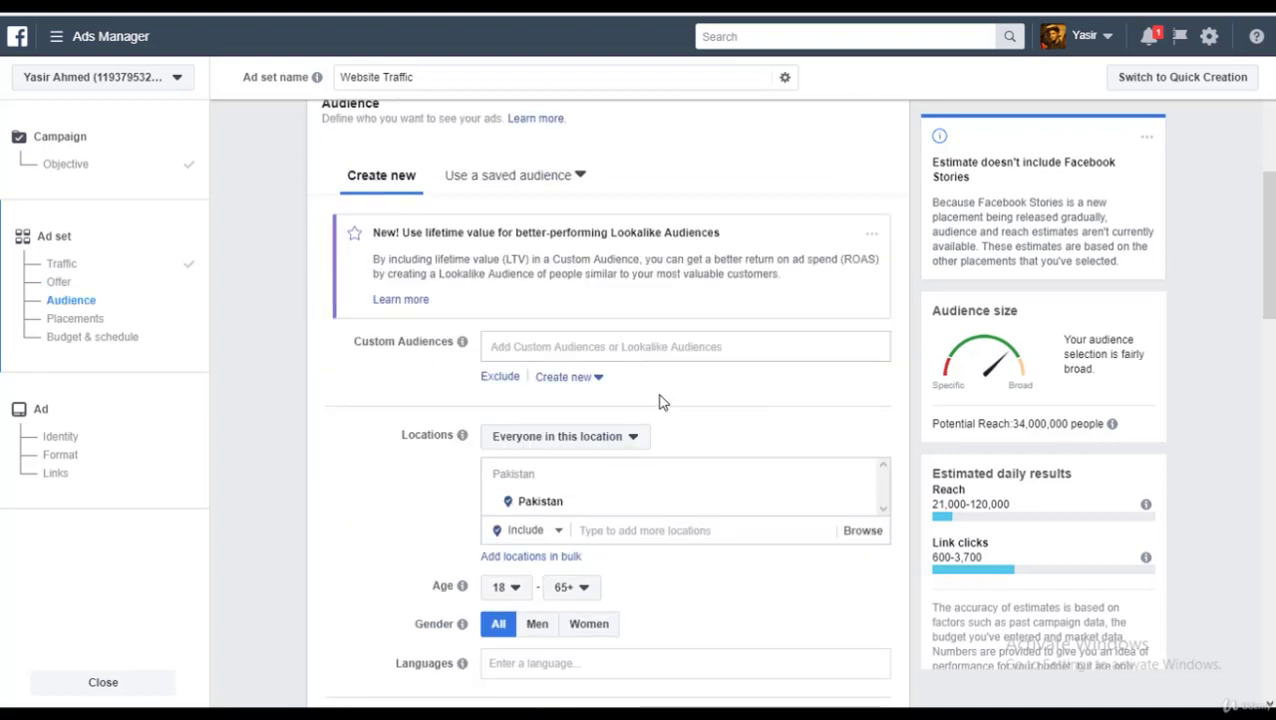
pyautogui.click(600, 380)
pyautogui.click(405, 420)
pyautogui.click(568, 178)
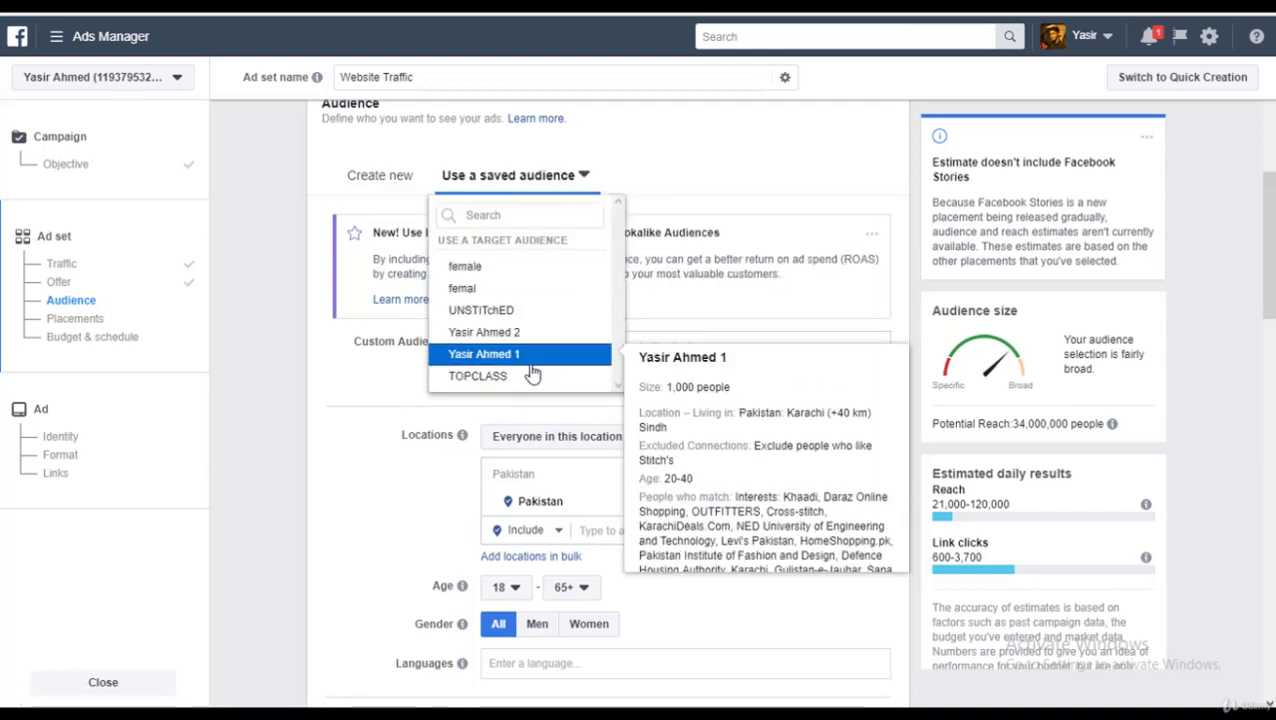
pyautogui.click(385, 435)
pyautogui.scroll(-1, 685, 404)
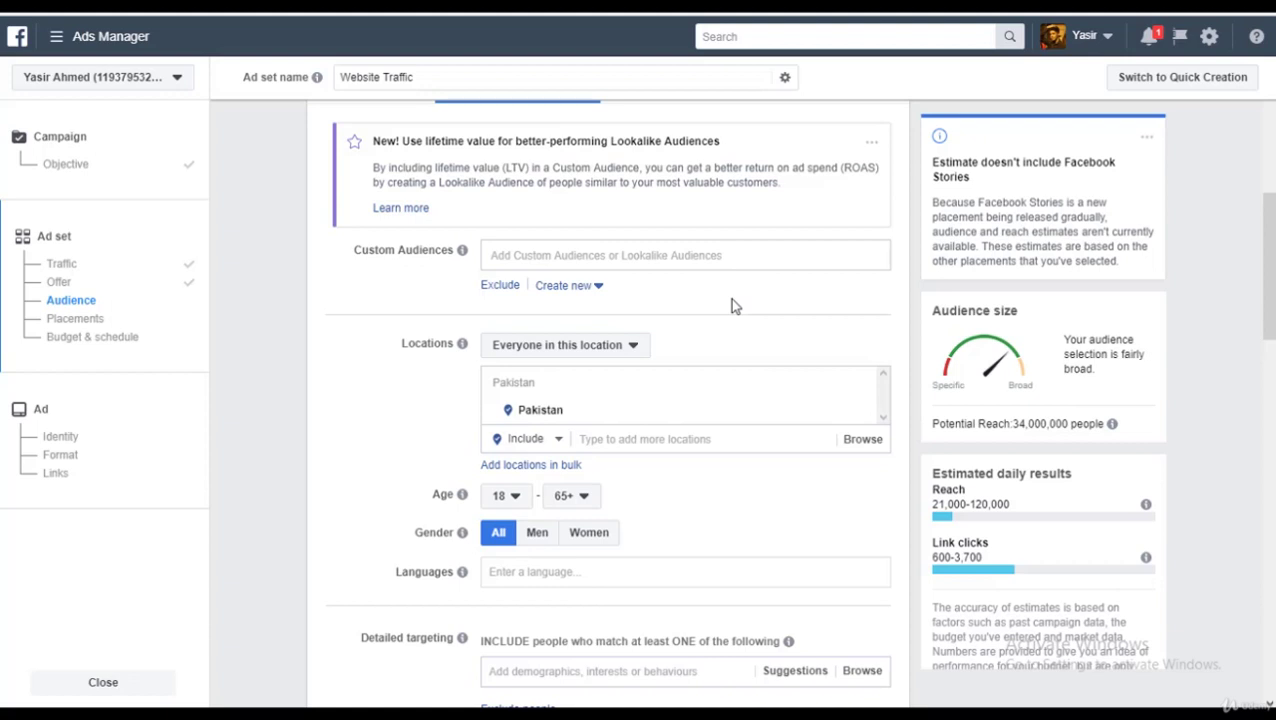
# Step: Remove Pakistan from the audience Locations and focus the field for adding a new location
pyautogui.click(719, 258)
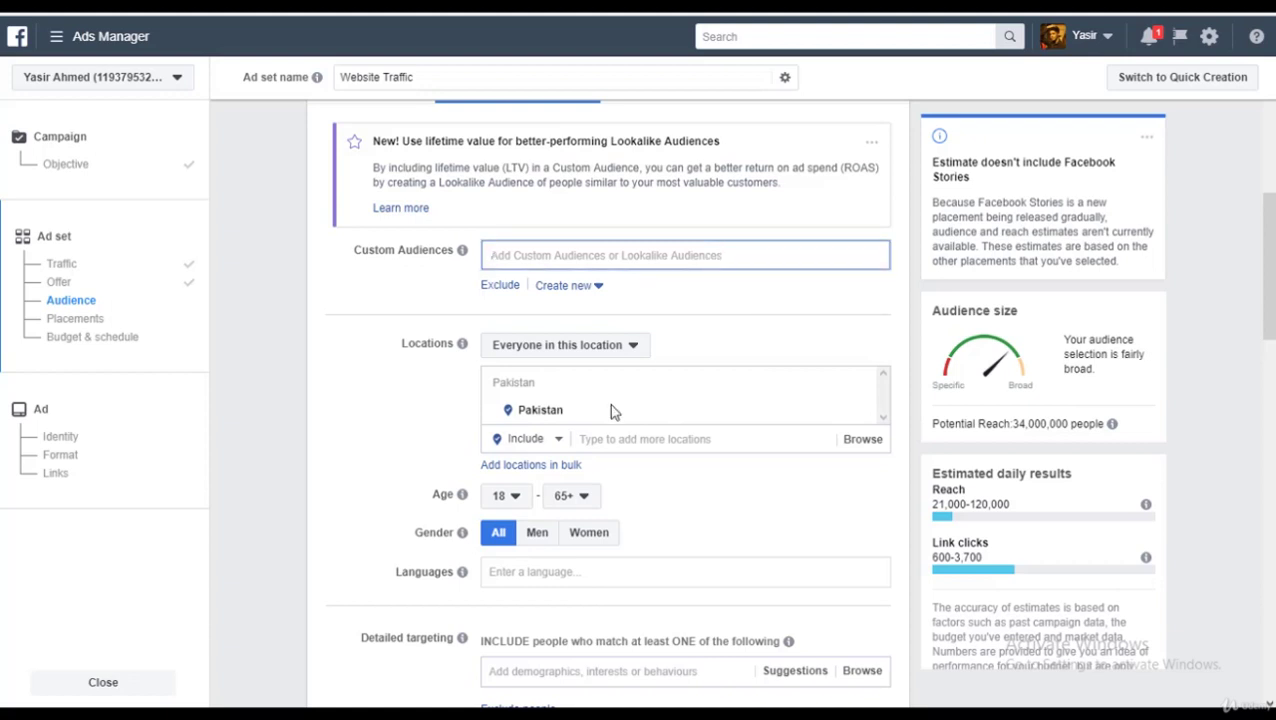
pyautogui.click(360, 384)
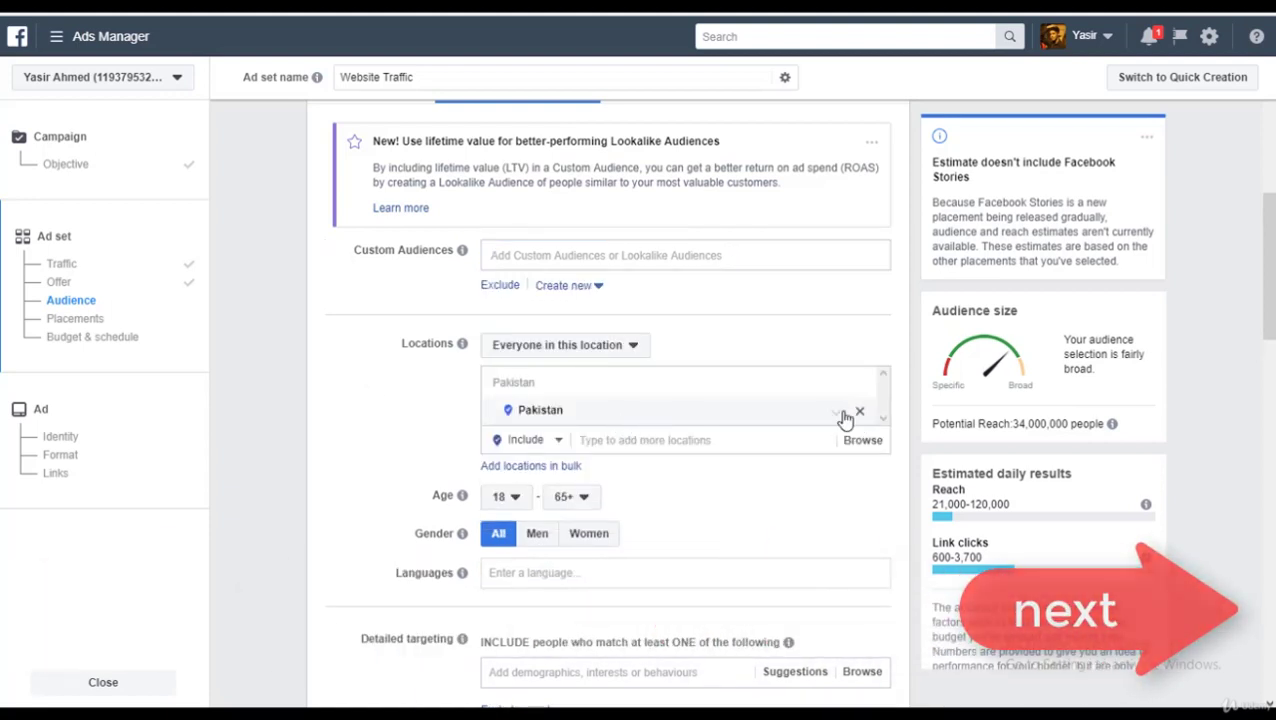
pyautogui.click(859, 411)
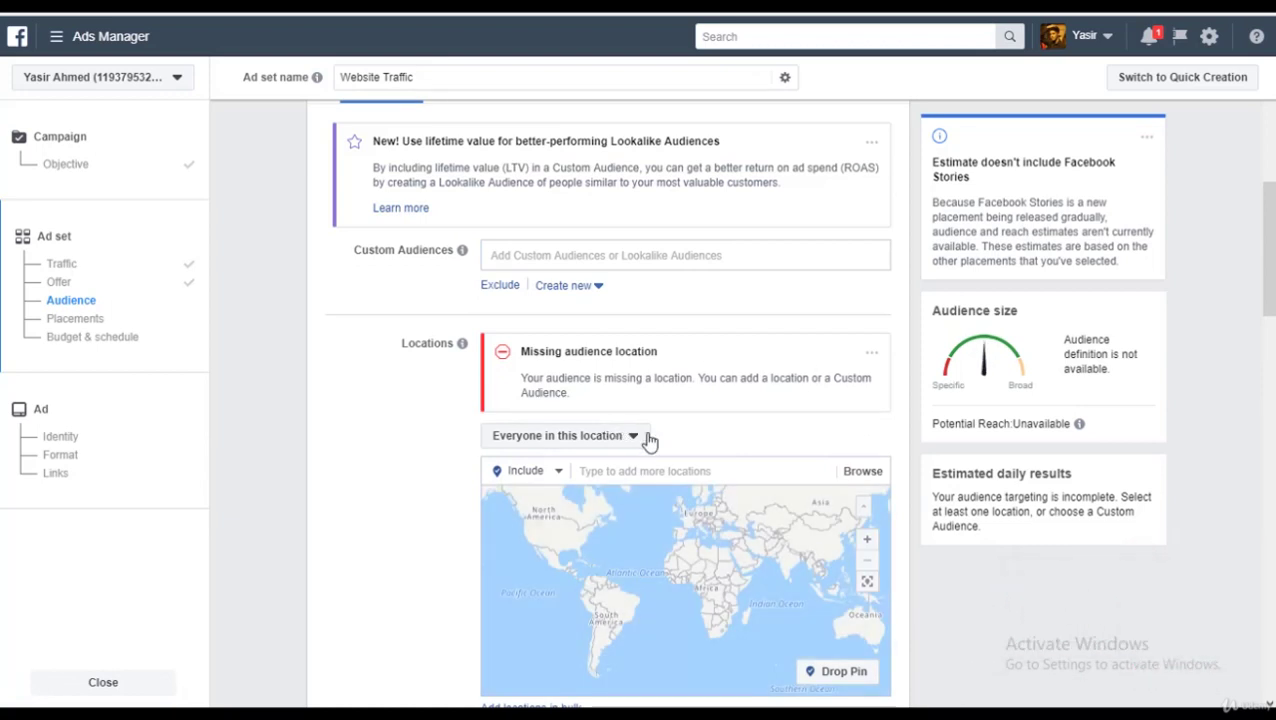
pyautogui.click(672, 475)
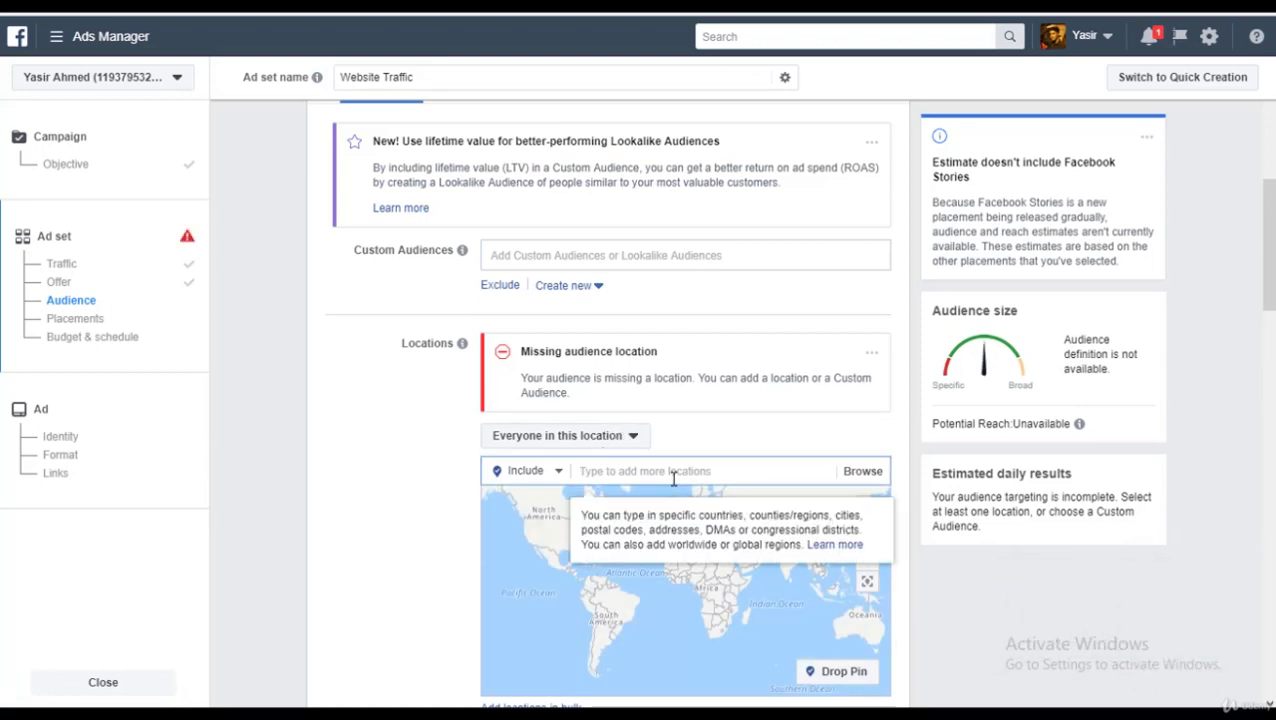